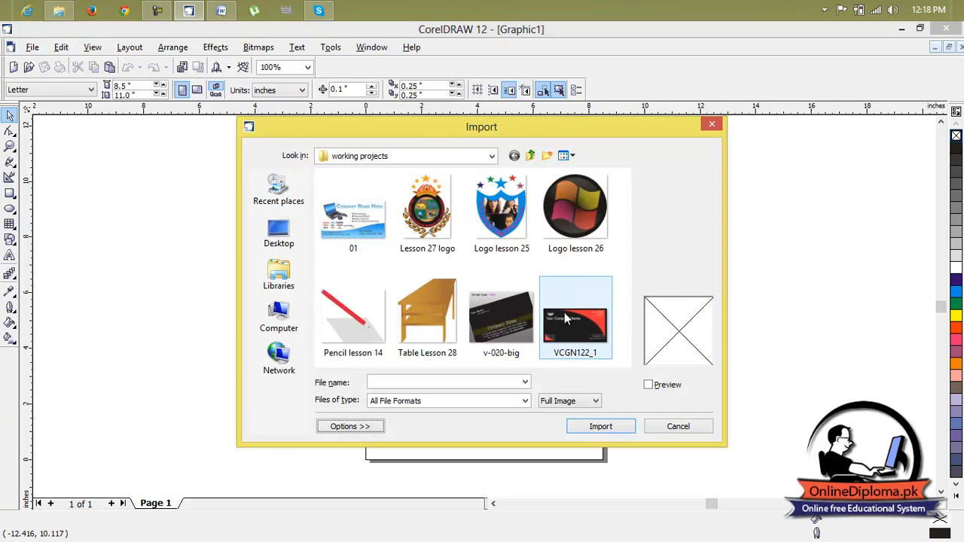
Import the 01 business card image and place it about 9.7 by 5.7 inches, just left of the page
click(408, 241)
double_click(383, 238)
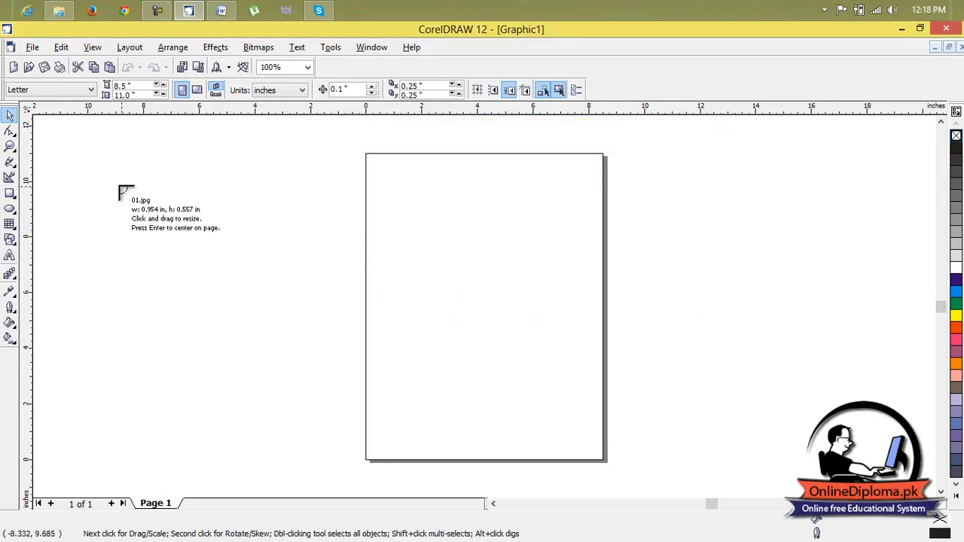
drag(61, 170, 341, 338)
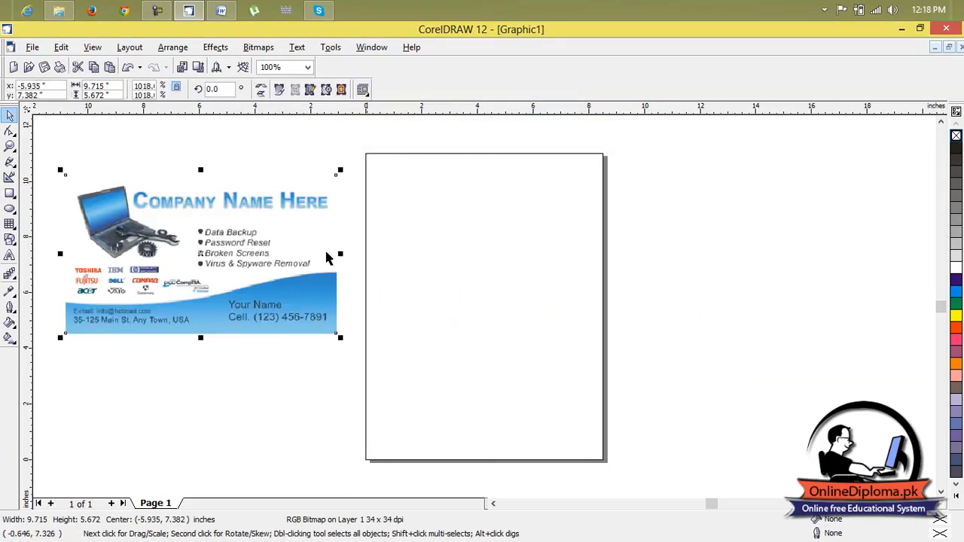
click(276, 151)
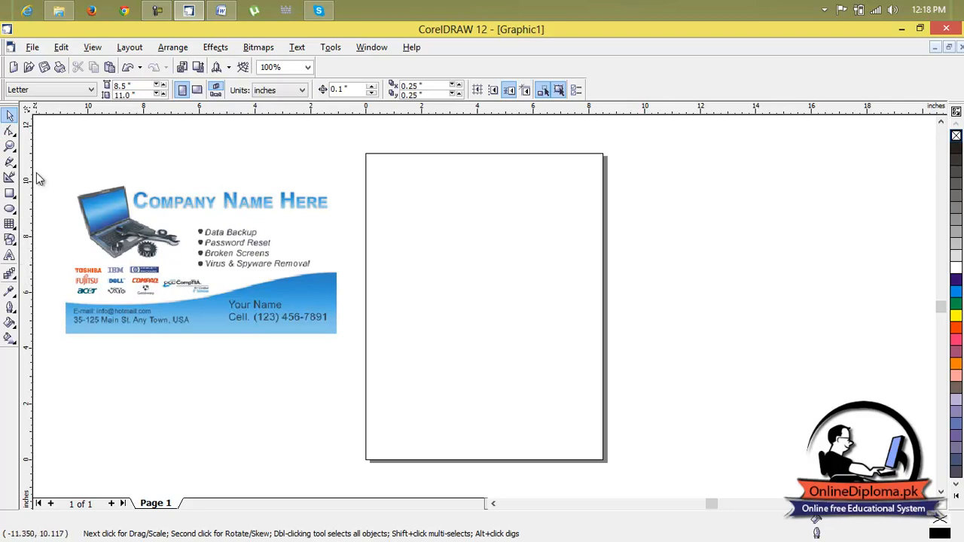
Draw a rectangle in the upper half of the page and set its size to 4 by 2 inches
click(10, 193)
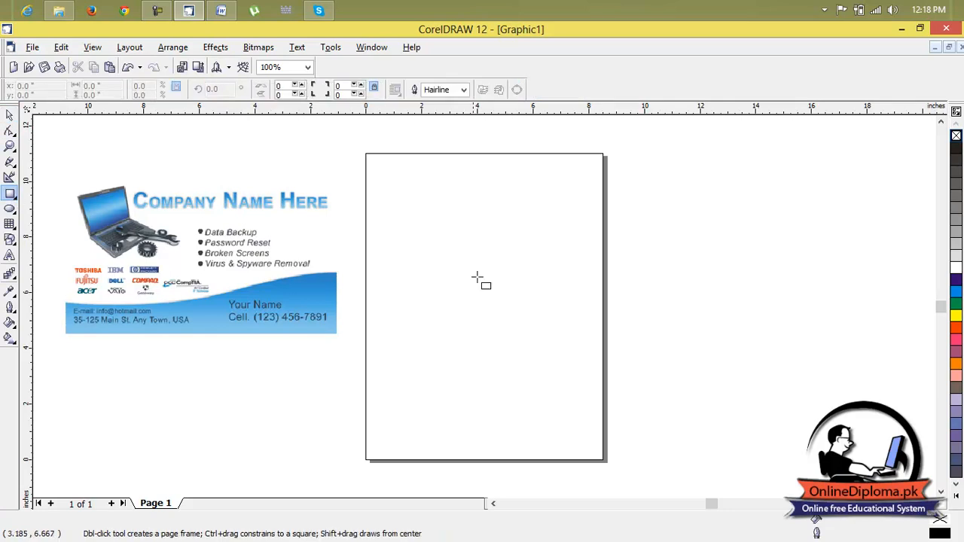
drag(400, 201, 591, 303)
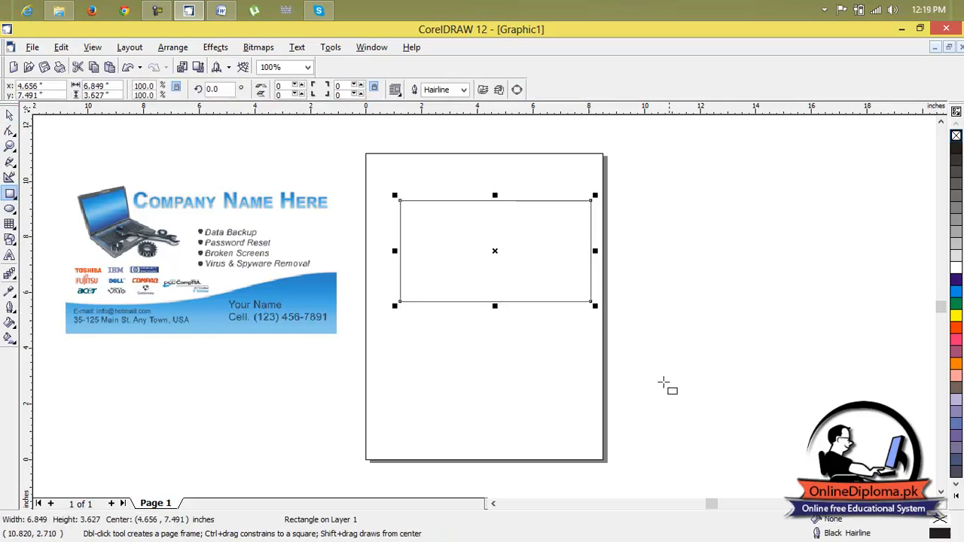
click(101, 85)
text(5.849)
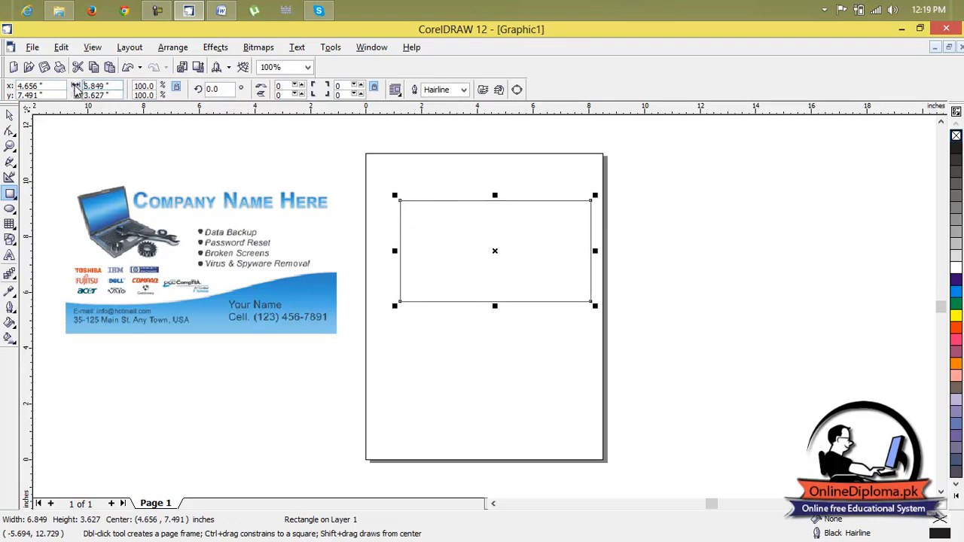
drag(109, 86, 77, 87)
text(4)
key(Tab)
text(2)
key(Return)
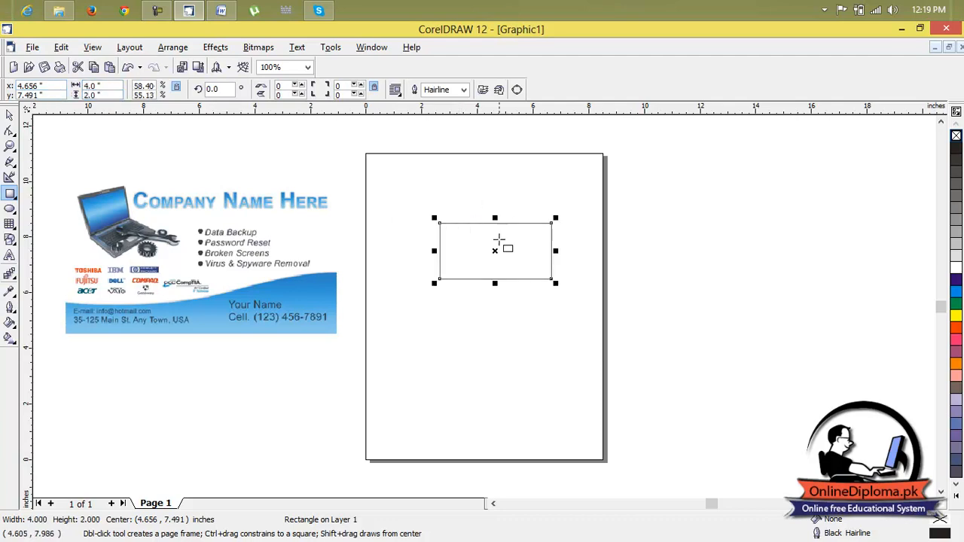
Stretch the rectangle rightward and downward to about 4.79 by 2.70 inches
click(10, 113)
scroll(560, 254, up, 1)
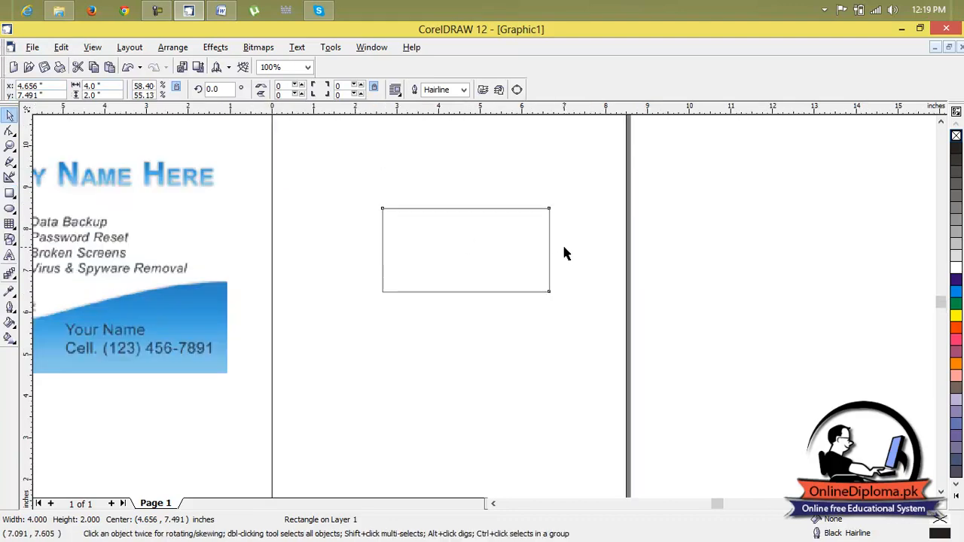
drag(555, 249, 591, 264)
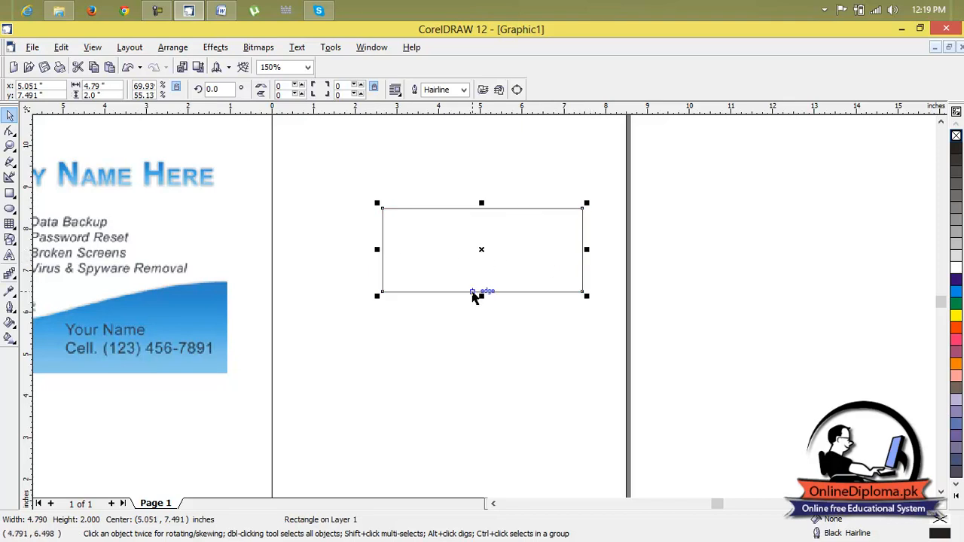
drag(481, 296, 483, 322)
click(759, 260)
Fill the rectangle white and make a copy squeezed to a strip about 0.73 inches high along its bottom edge
click(556, 249)
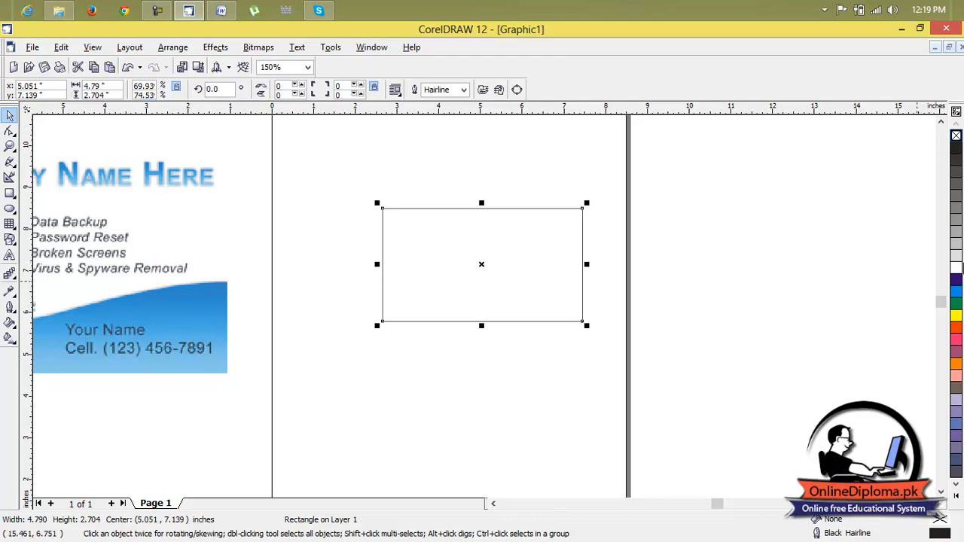
click(956, 268)
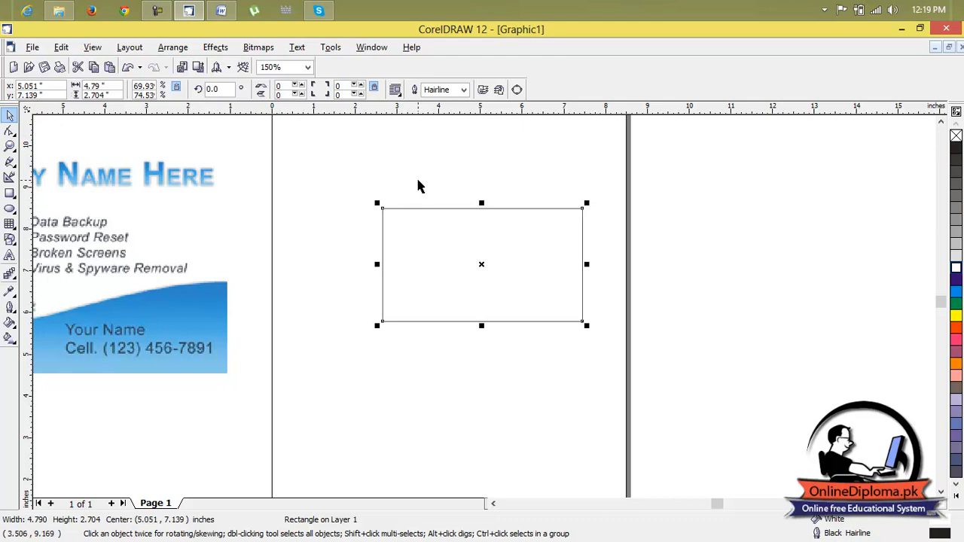
drag(482, 203, 488, 289)
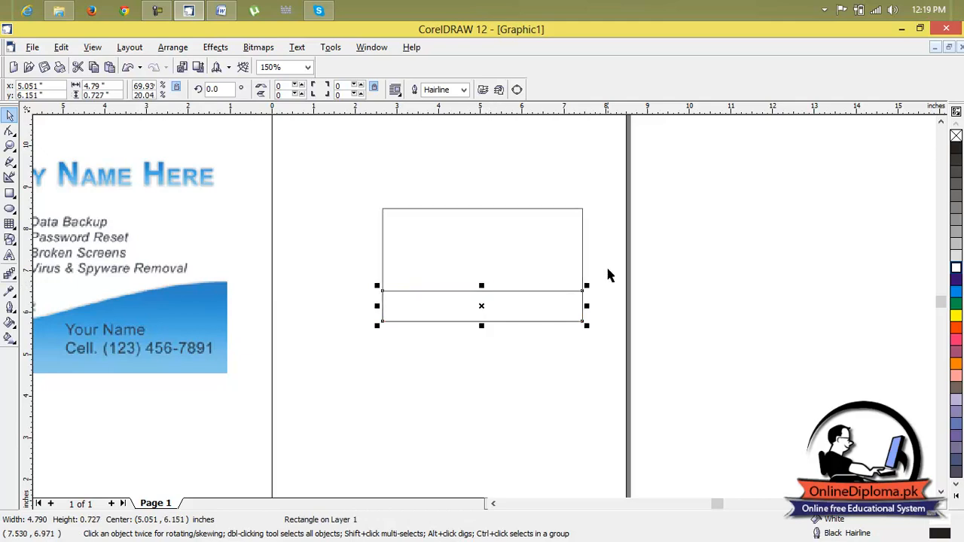
Convert the bottom strip to curves and change its top edge from a line to a curve segment
click(14, 135)
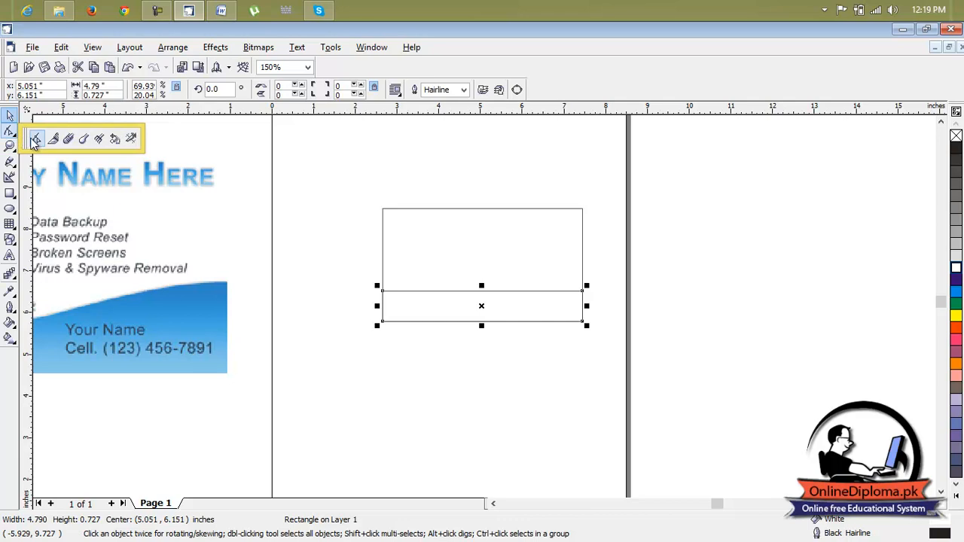
click(35, 138)
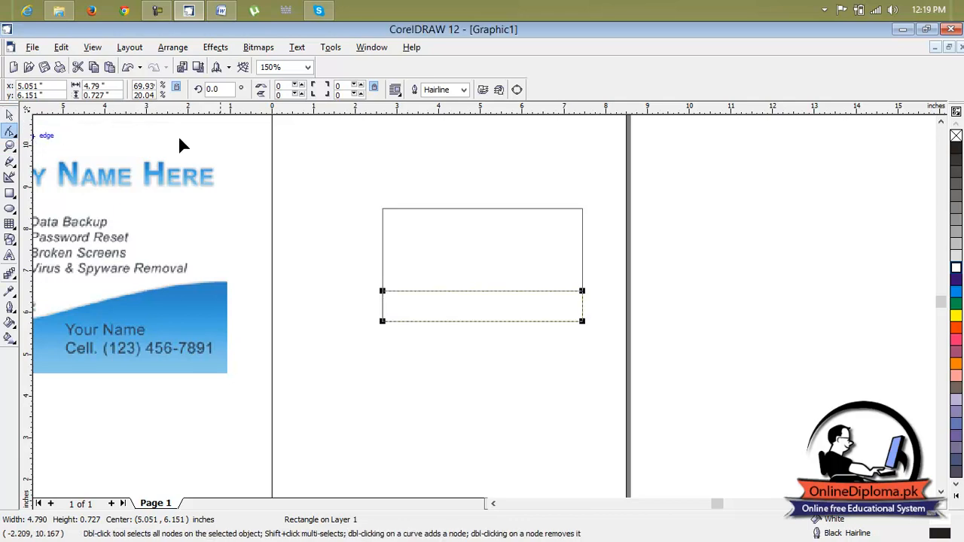
right_click(462, 293)
click(480, 299)
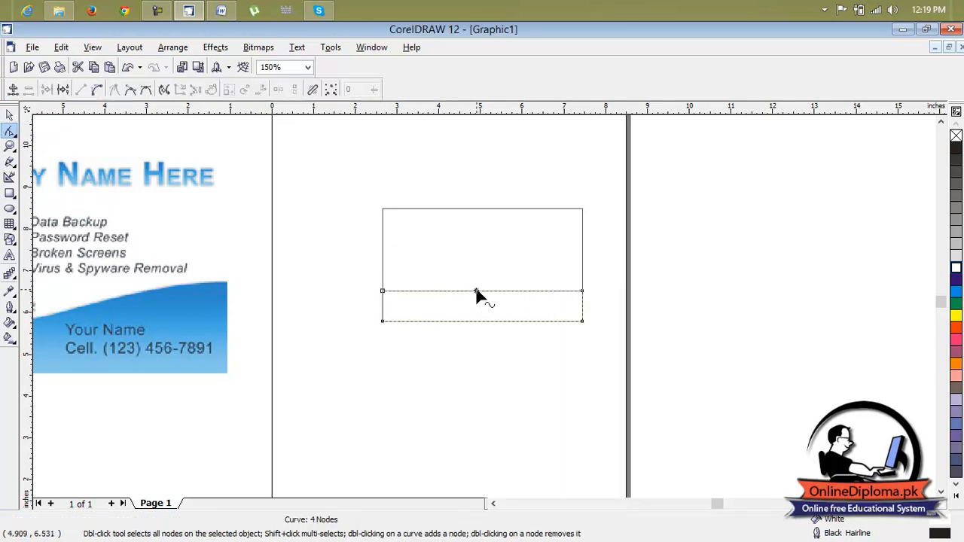
right_click(476, 290)
click(507, 343)
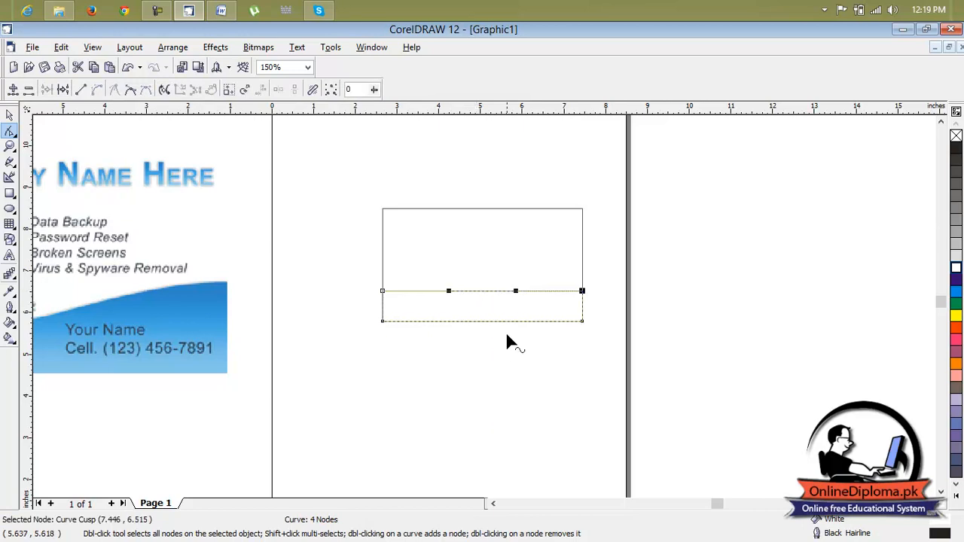
Bend the strip's top edge into a wave that dips on the left and rises on the right
drag(529, 291, 531, 275)
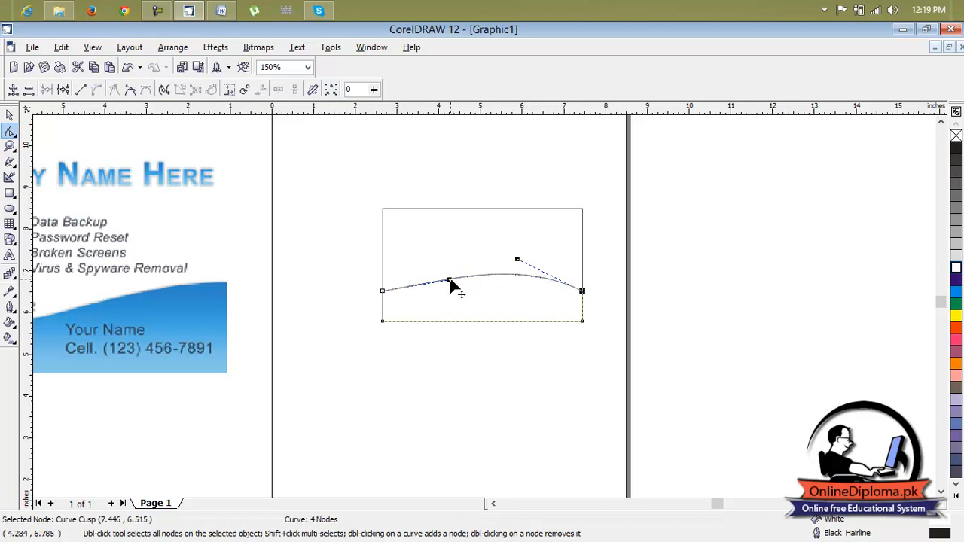
click(450, 280)
drag(450, 284, 437, 334)
click(10, 115)
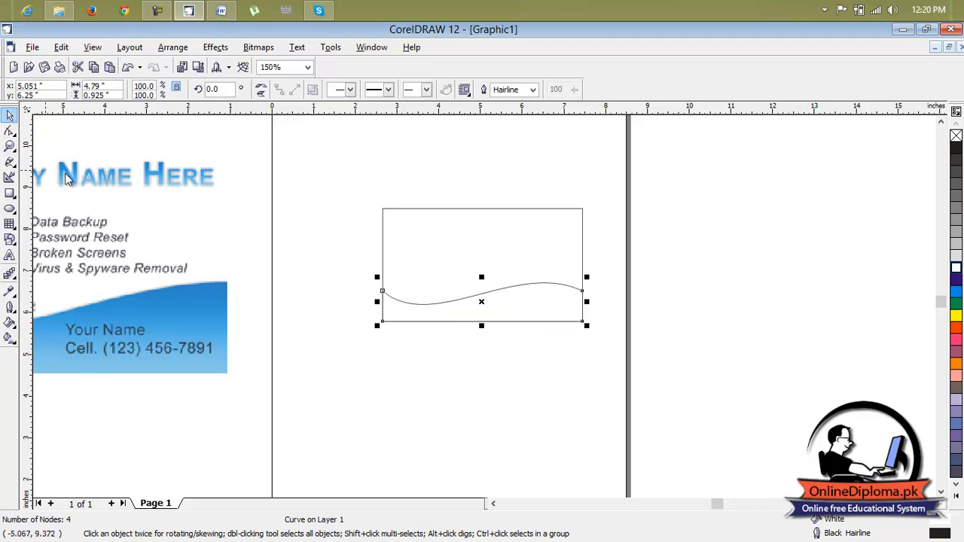
Raise the wave's right end node slightly and shorten its curve handle to flatten the right end
click(10, 131)
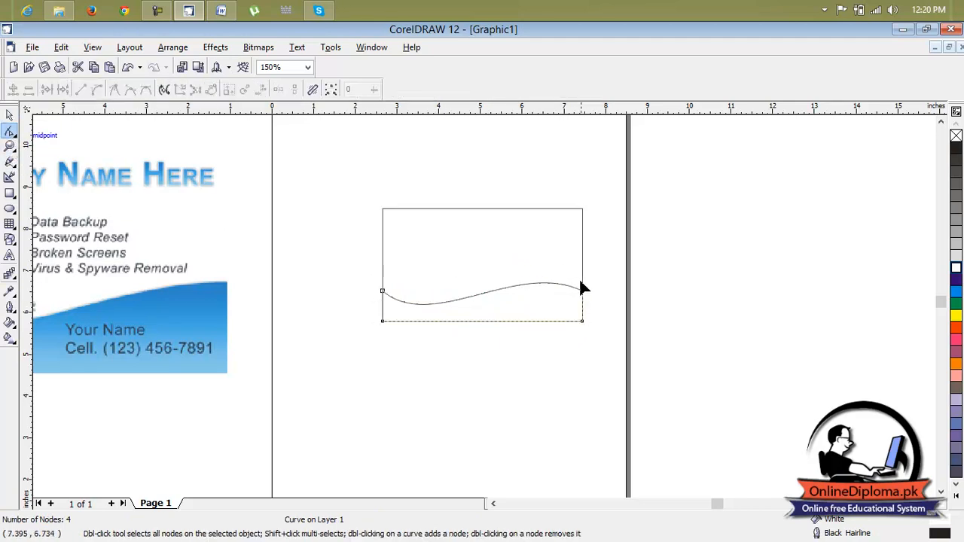
drag(583, 291, 583, 284)
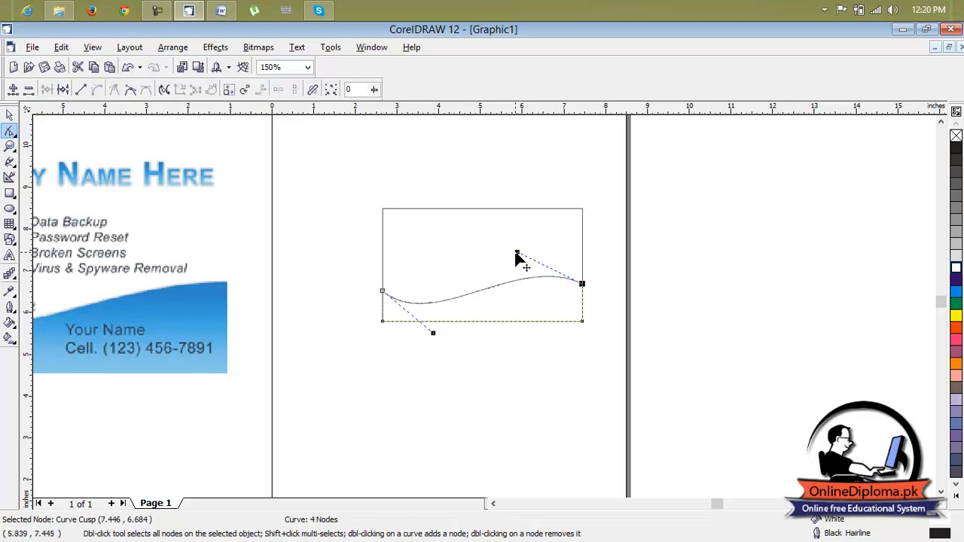
drag(517, 259, 577, 276)
click(612, 298)
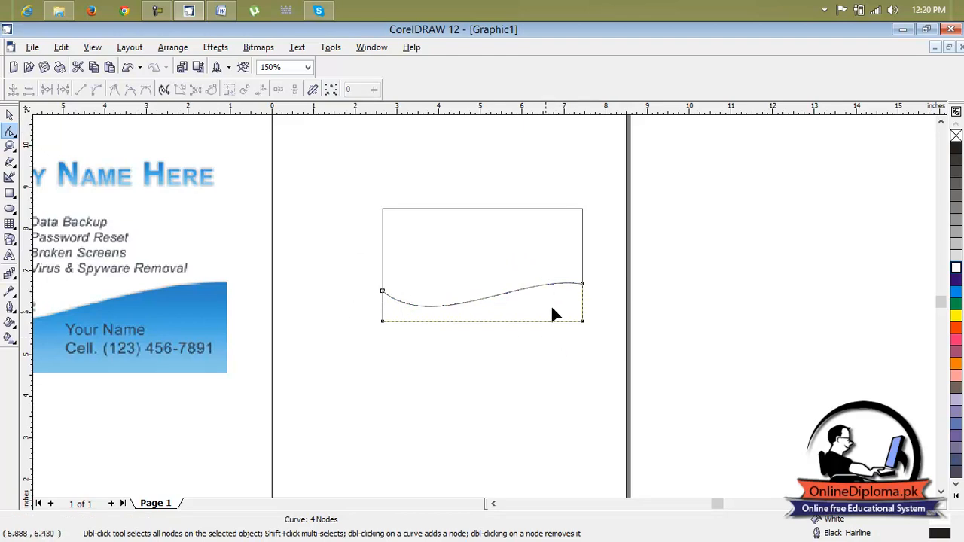
Fill the wavy bottom strip with cyan
click(956, 292)
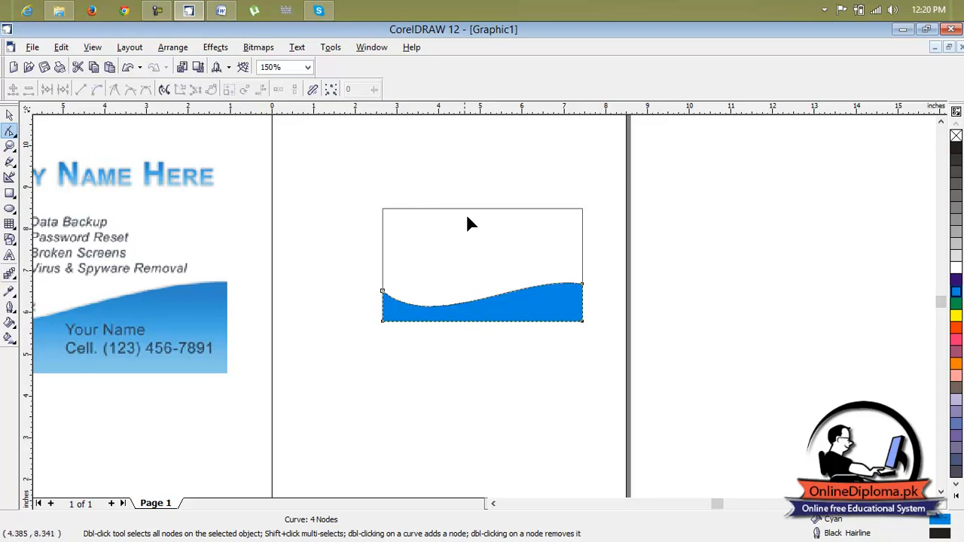
click(7, 113)
click(516, 278)
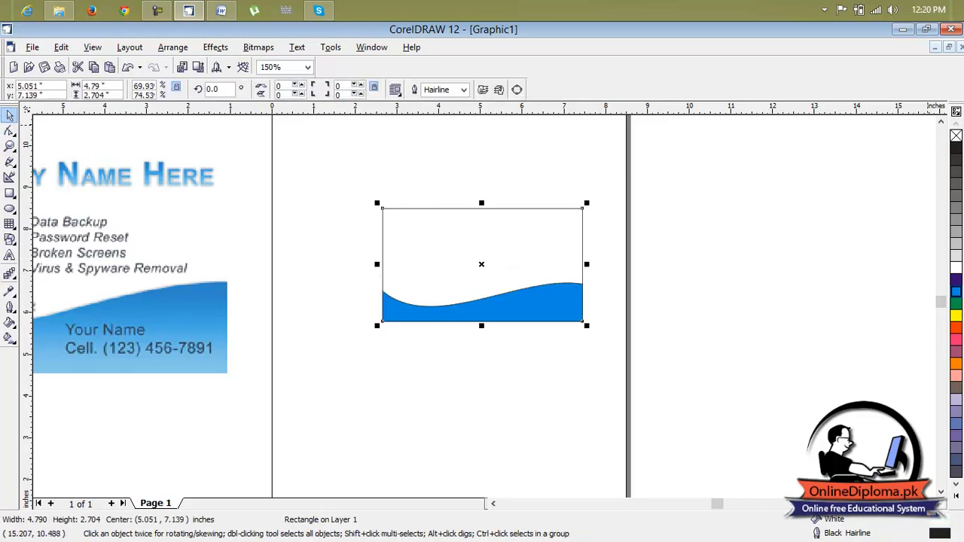
click(728, 199)
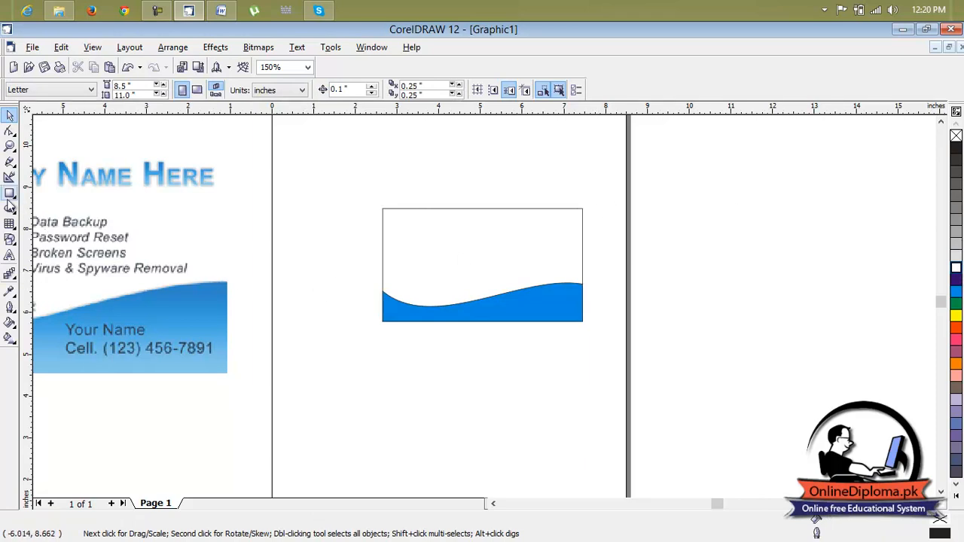
Add the artistic text "Your Company Name" below the card
click(10, 256)
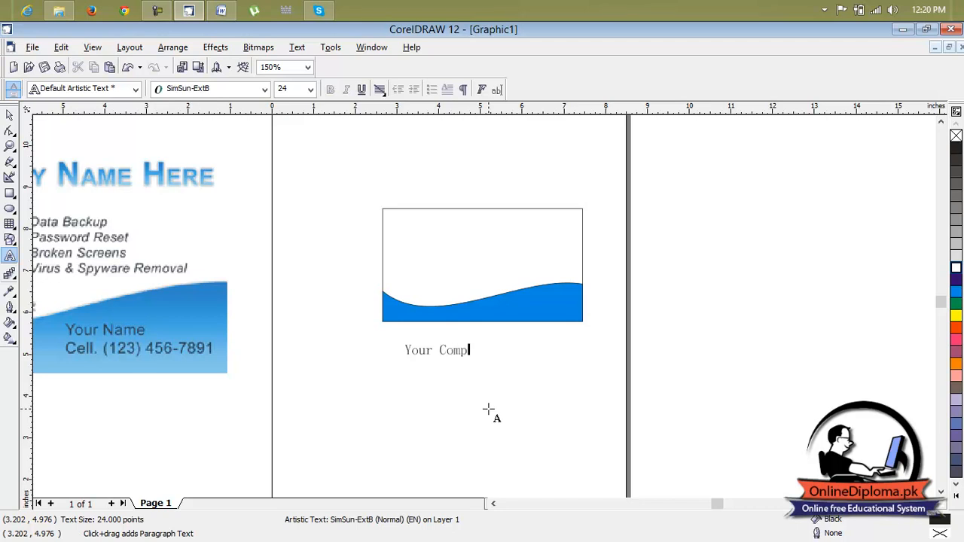
text(ameame)
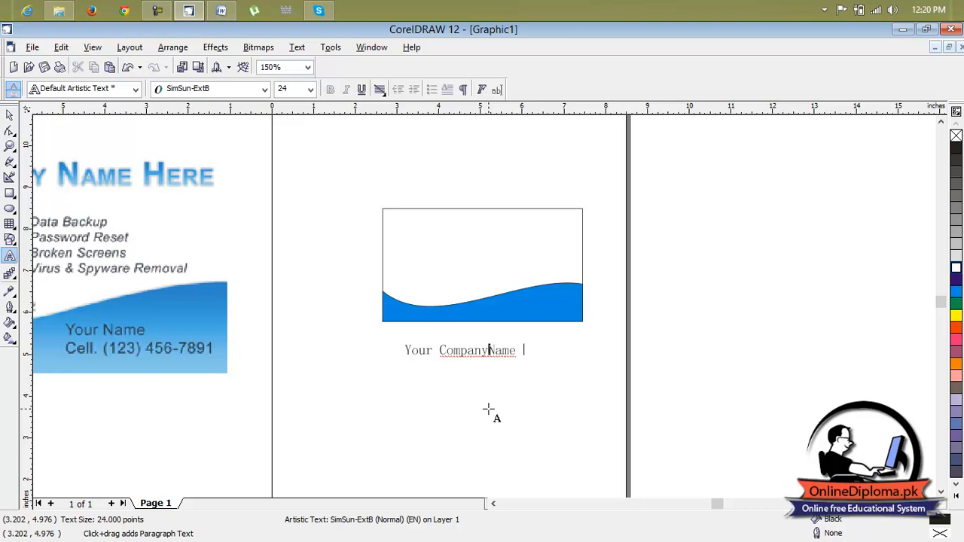
key(Left)
key(Left)
key(Left)
key(Left)
key(Left)
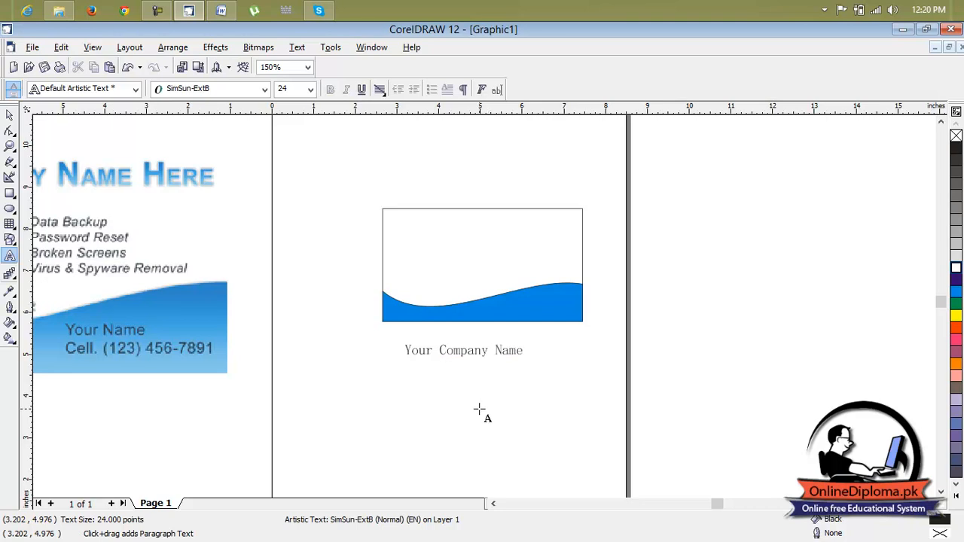
Set the company name text in Arial Black and color it cyan
drag(526, 352, 344, 351)
click(224, 90)
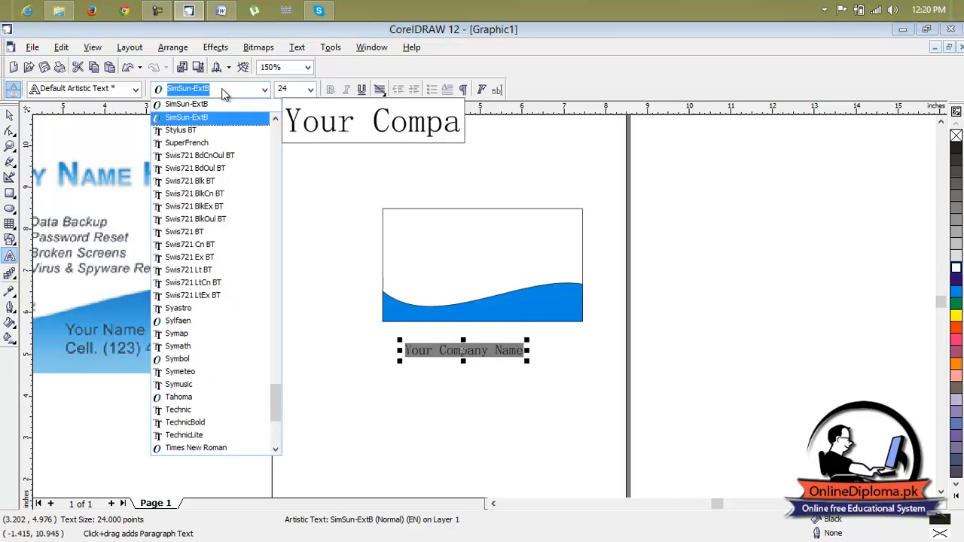
text(adEref)
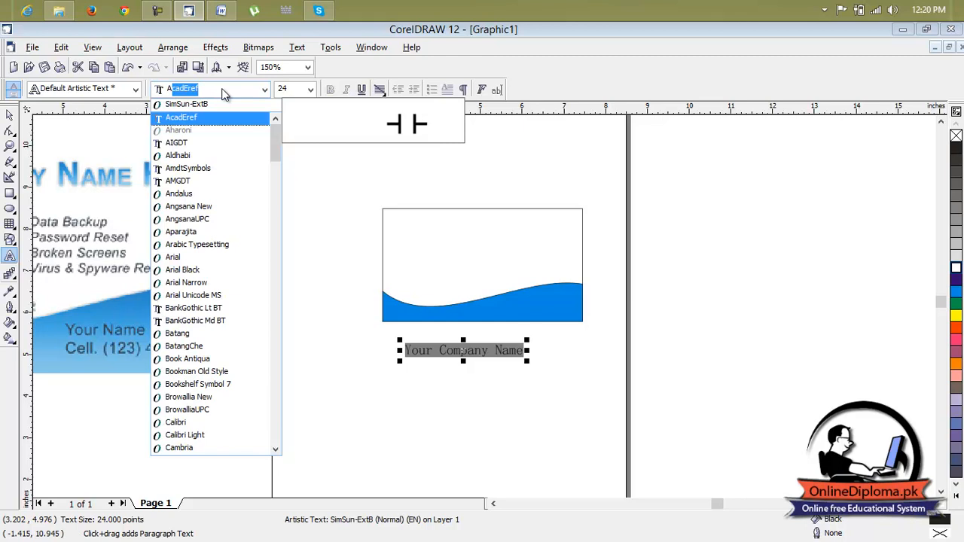
mouse_move(277, 133)
mouse_down()
mouse_move(278, 142)
mouse_move(278, 131)
mouse_move(268, 134)
mouse_up()
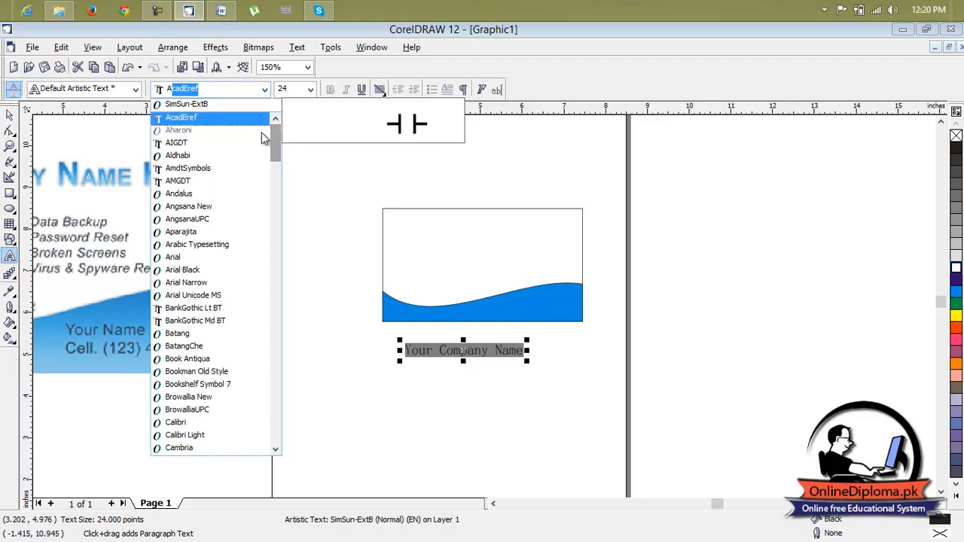
click(205, 270)
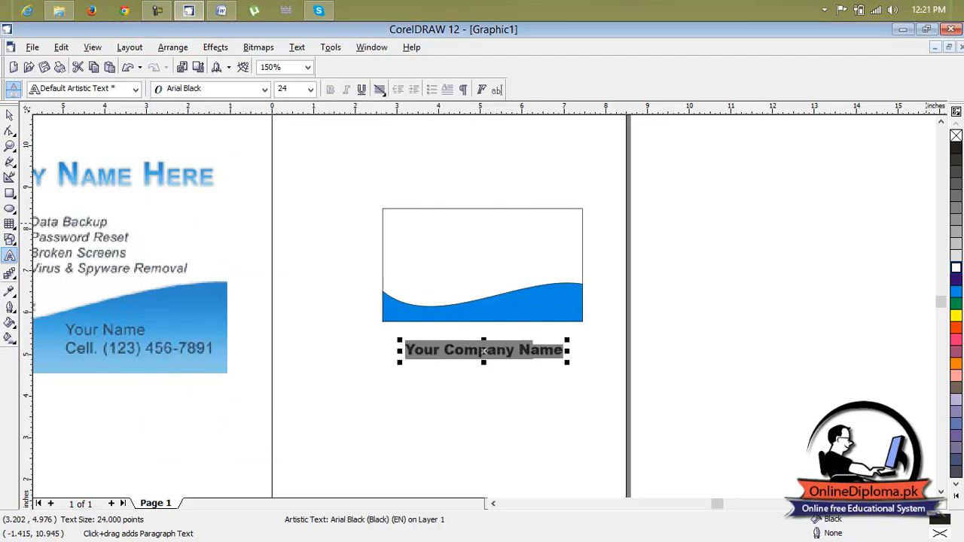
click(957, 296)
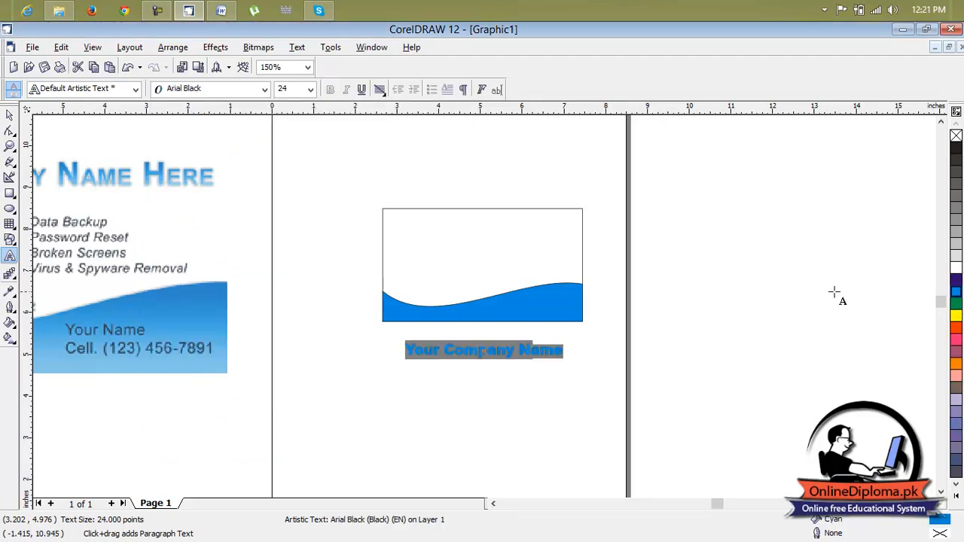
click(12, 116)
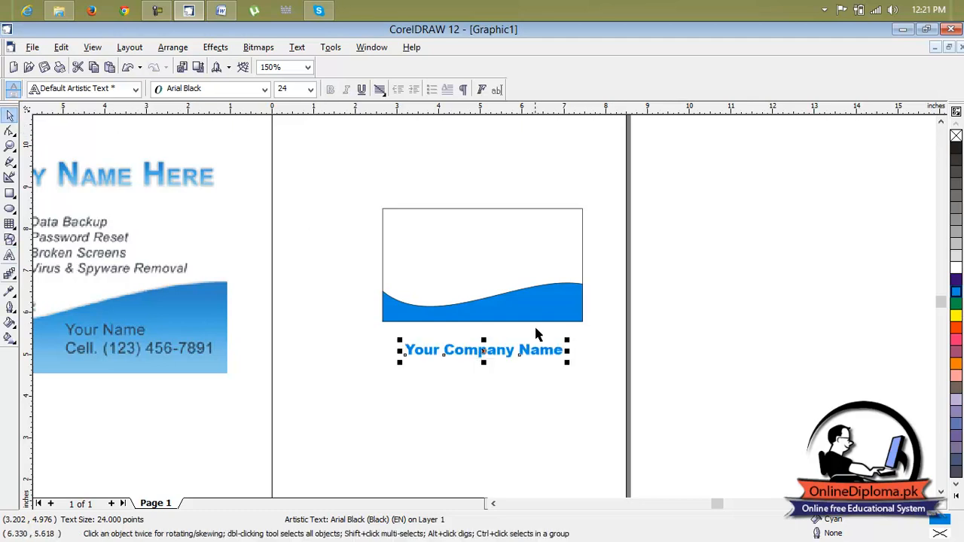
Move the company name into the card's upper right area and narrow it to fit inside the edge
drag(487, 349, 513, 231)
drag(579, 245, 518, 235)
click(355, 331)
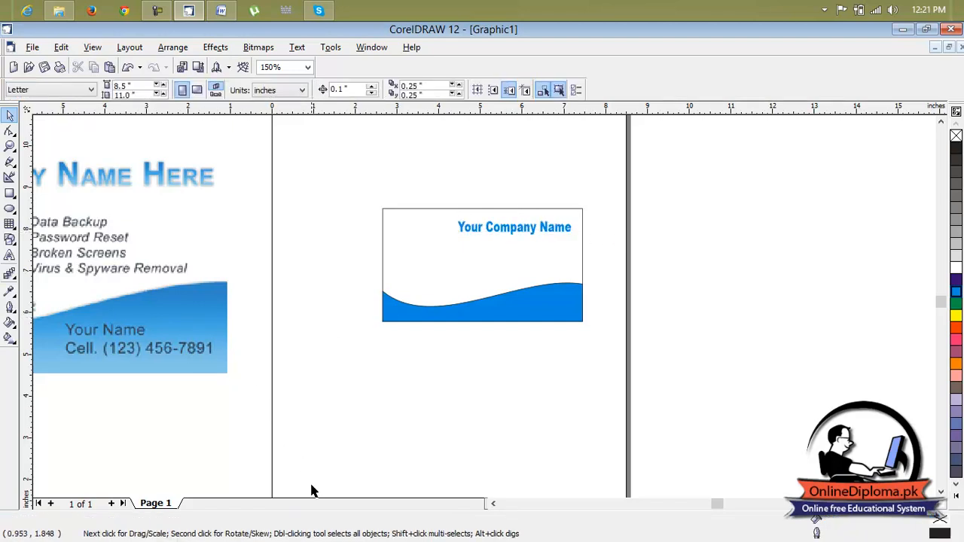
click(492, 505)
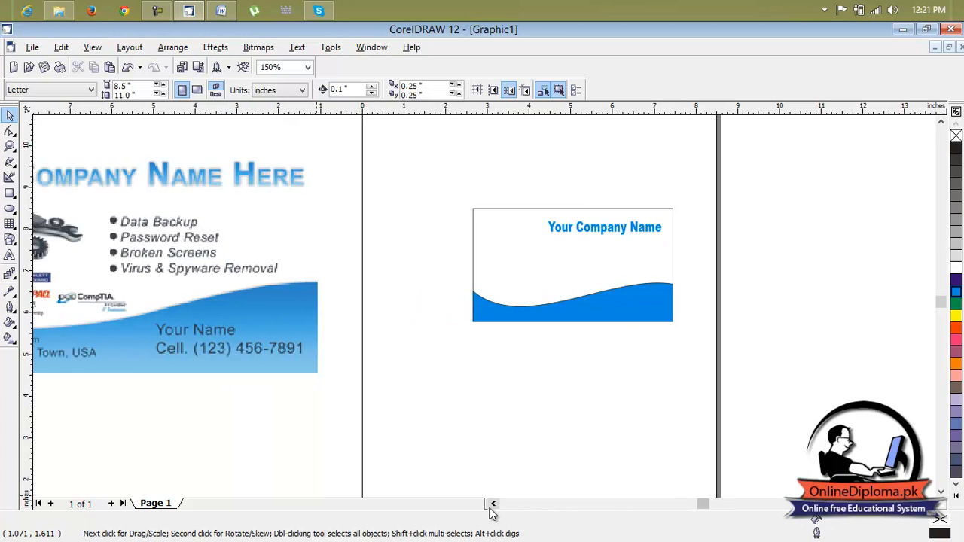
Add the artistic text "Data Backup" below the card
click(931, 504)
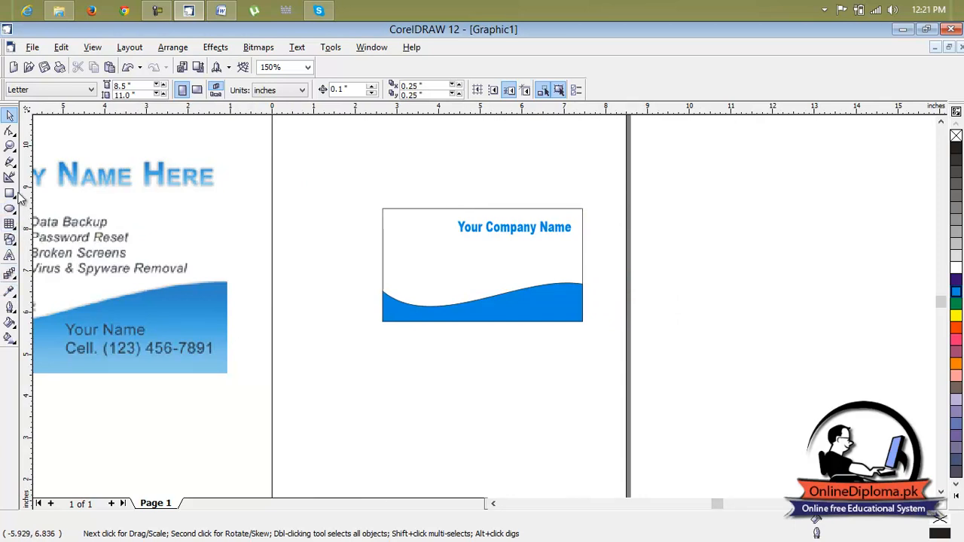
click(10, 256)
click(480, 404)
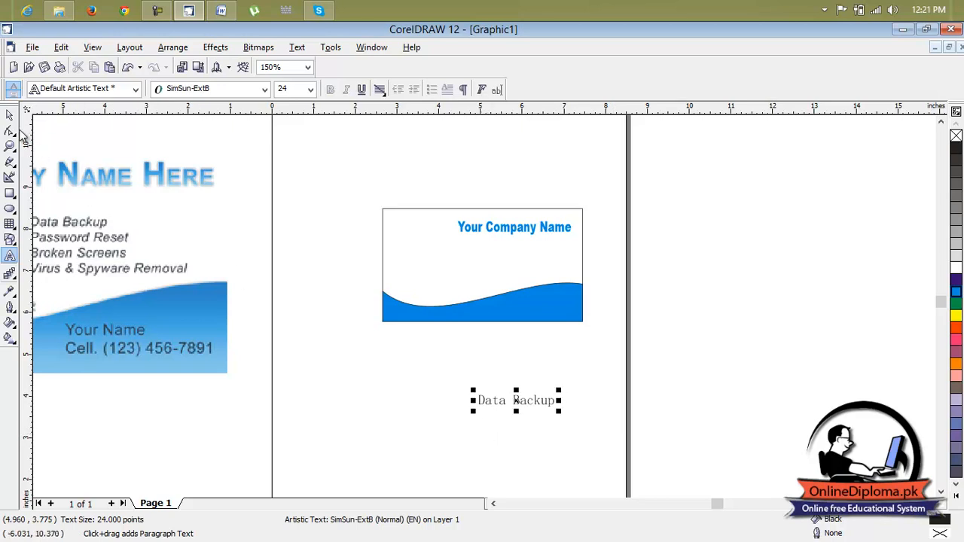
Set the "Data Backup" text in Arial Black and color it green
click(181, 90)
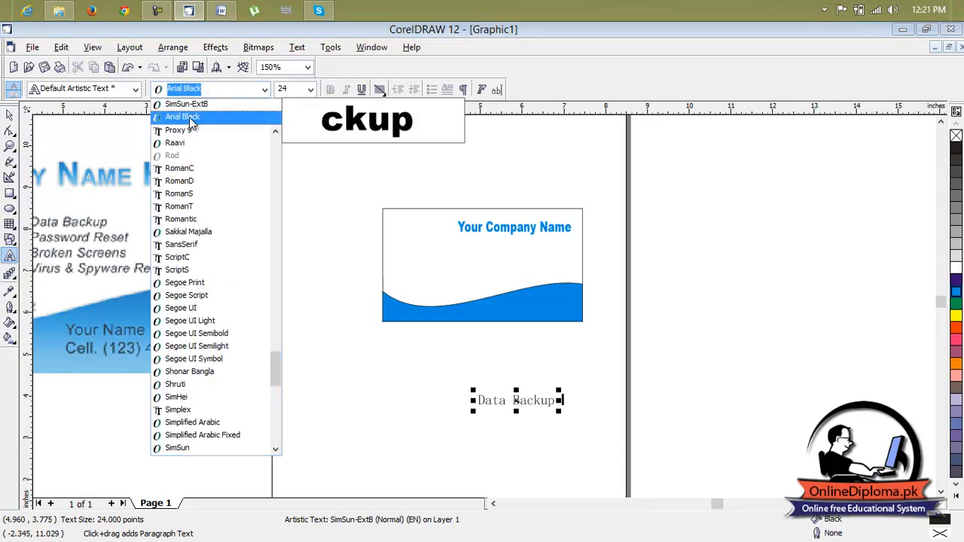
click(190, 119)
drag(553, 401, 460, 400)
key(ctrl+c)
click(174, 89)
click(195, 122)
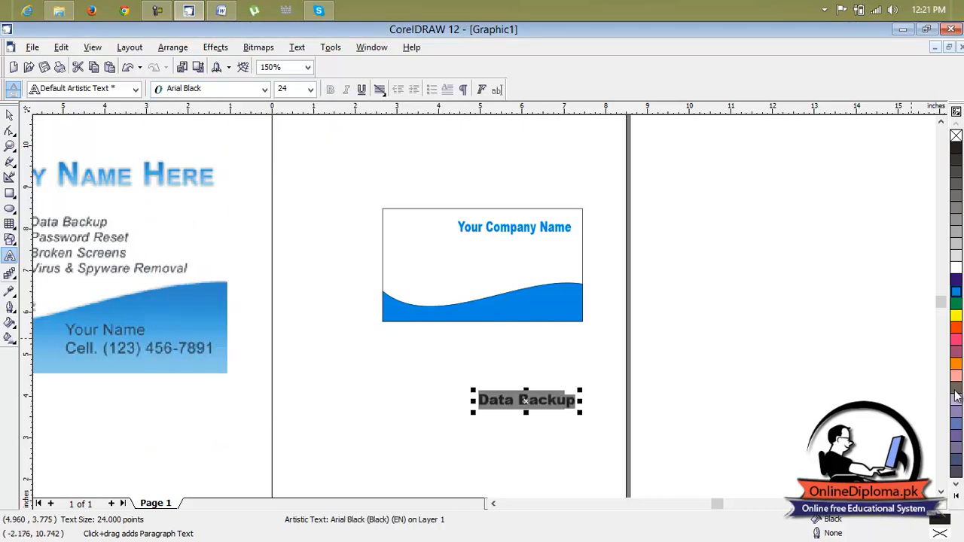
click(956, 303)
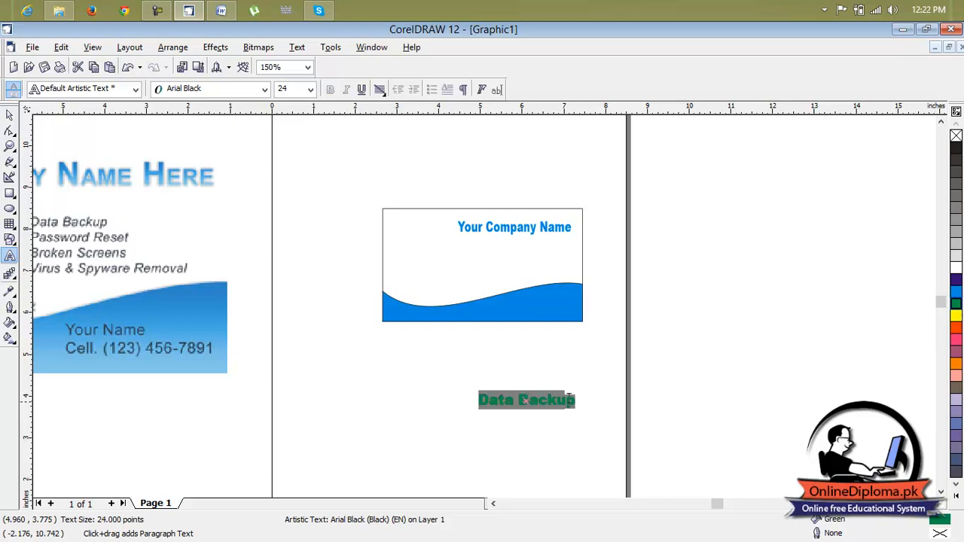
Set the "Data Backup" text to 11 pt and stretch it taller to about 19 pt
click(309, 89)
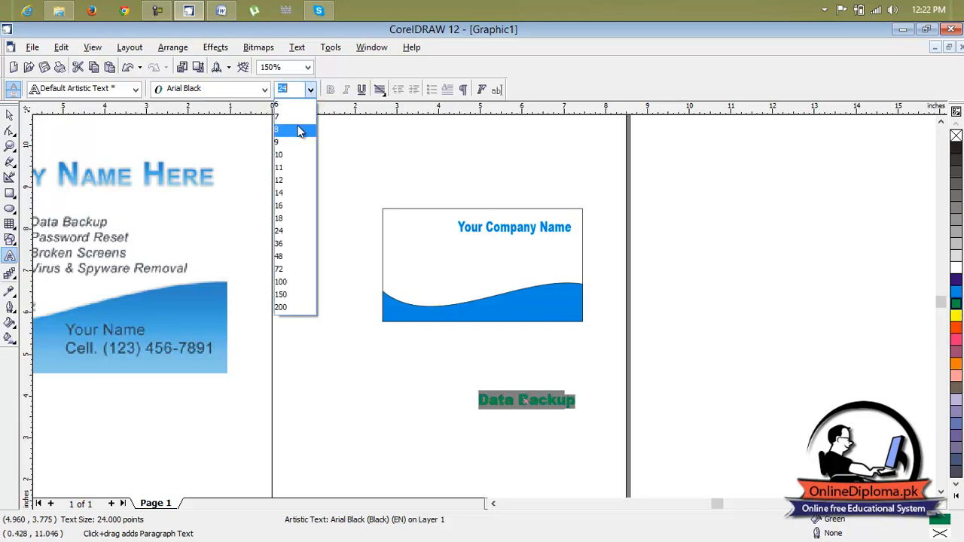
click(281, 168)
drag(527, 410, 547, 437)
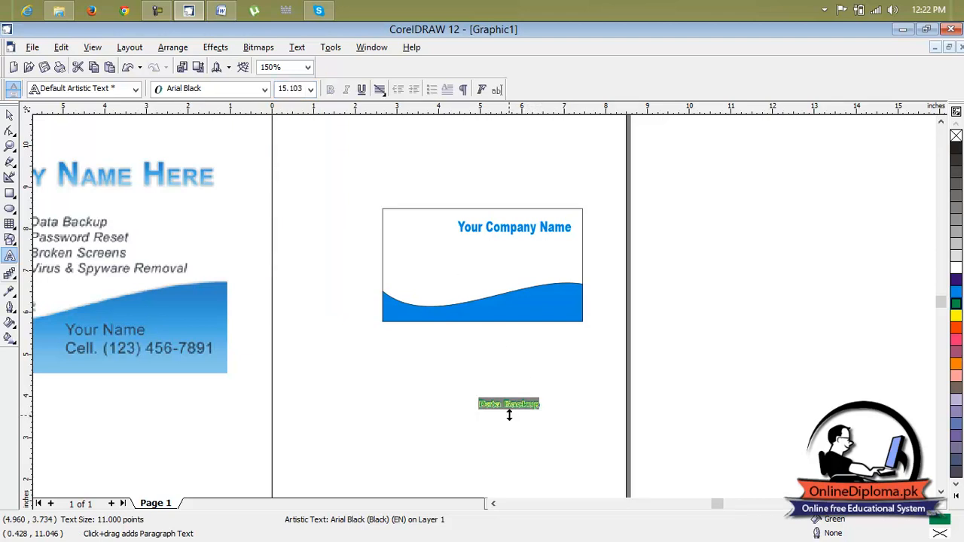
scroll(512, 418, up, 3)
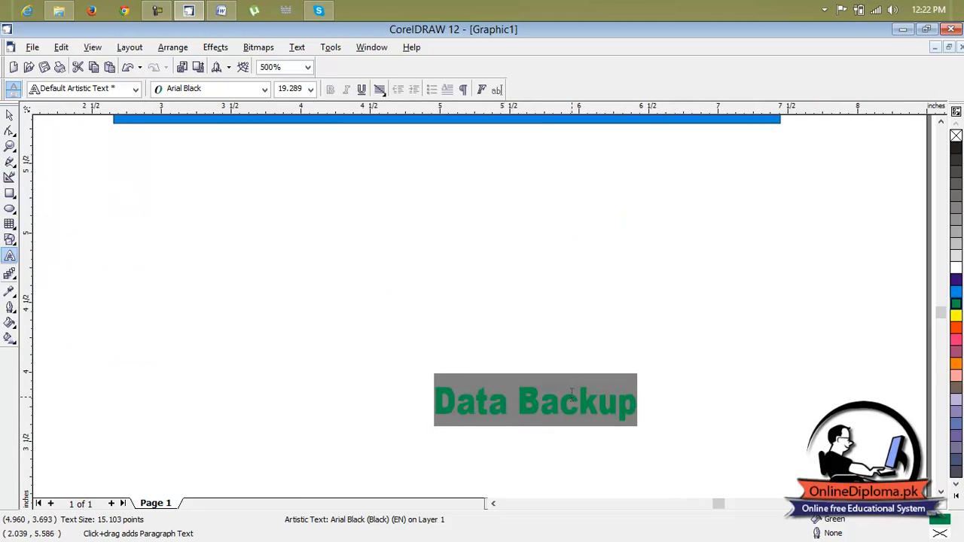
Duplicate the "Data Backup" text, place the copy above and slightly left of the original, and erase the copy's wording
key(ctrl+d)
drag(573, 369, 470, 294)
click(10, 257)
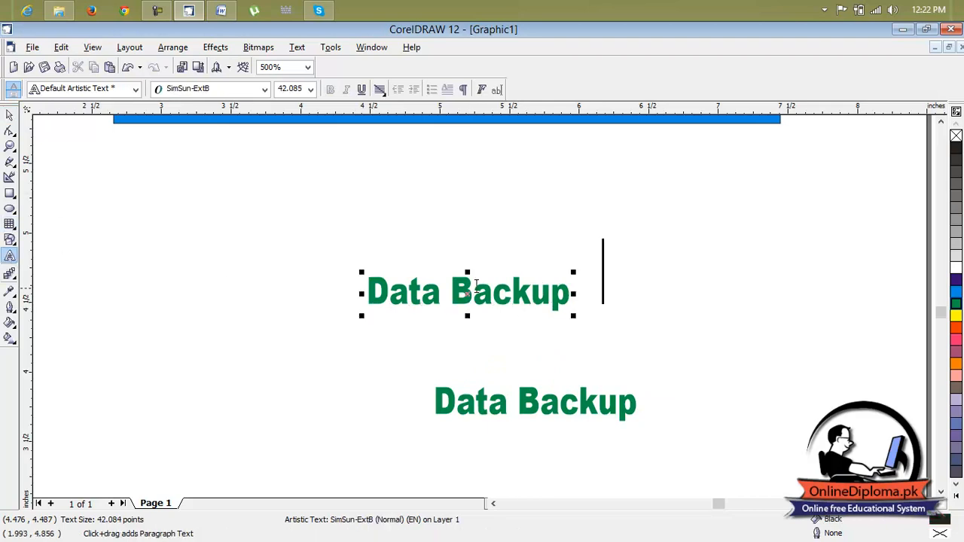
click(568, 300)
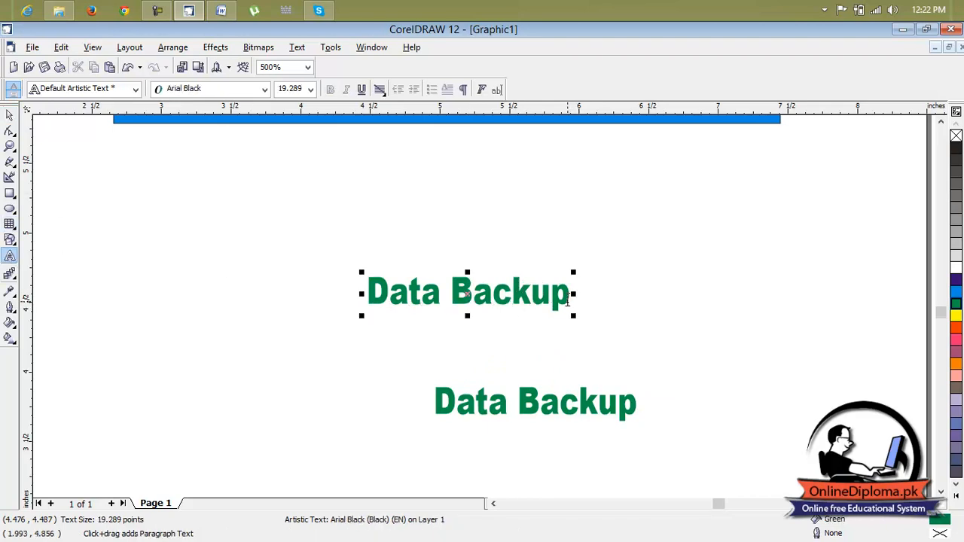
key(BackSpace)
key(BackSpace)
key(BackSpace)
key(BackSpace)
key(BackSpace)
key(BackSpace)
key(BackSpace)
key(BackSpace)
key(BackSpace)
key(BackSpace)
key(BackSpace)
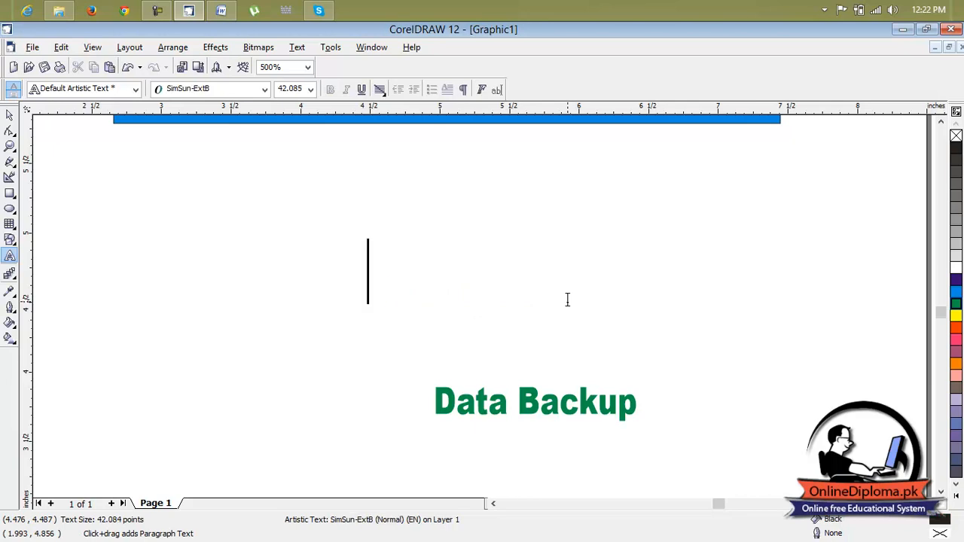
text(win)
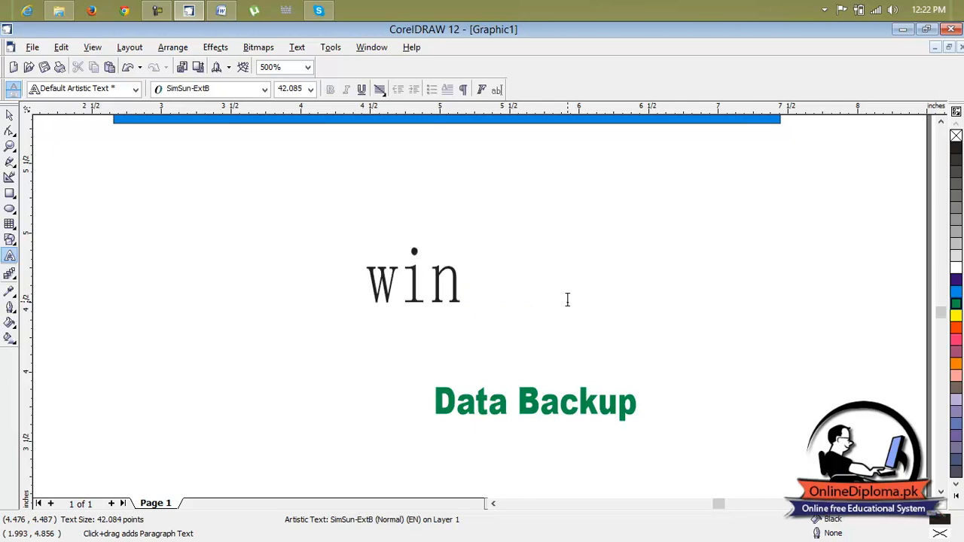
key(BackSpace)
key(BackSpace)
key(BackSpace)
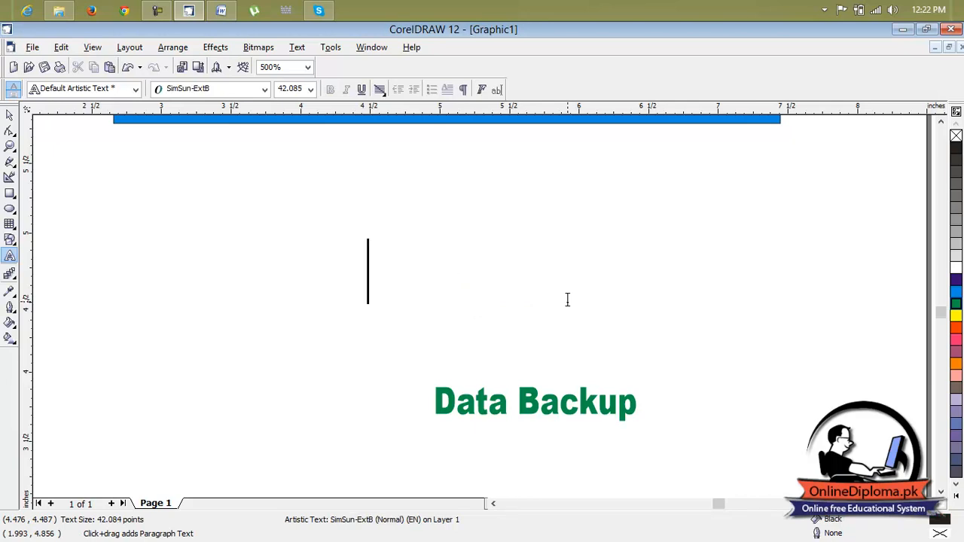
key(ctrl+v)
drag(566, 302, 370, 293)
key(ctrl+z)
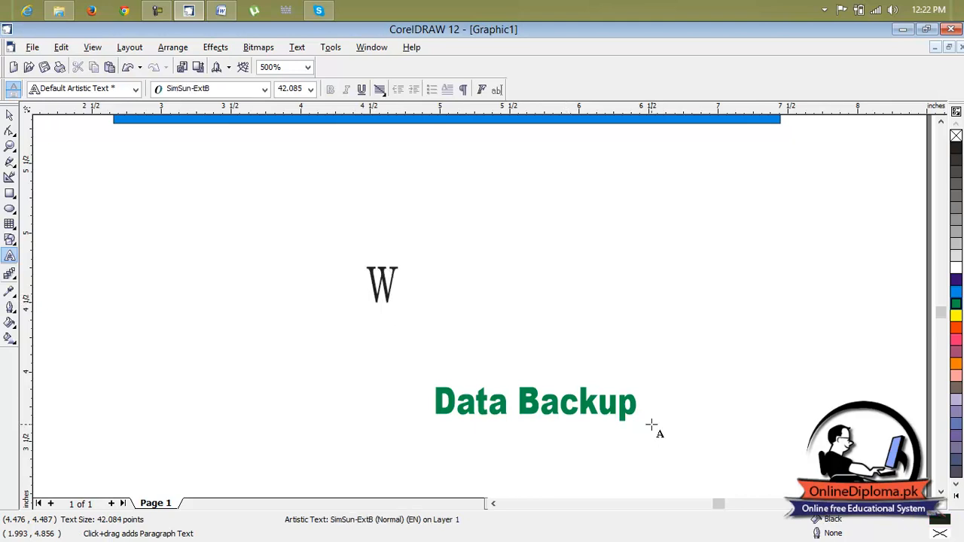
key(BackSpace)
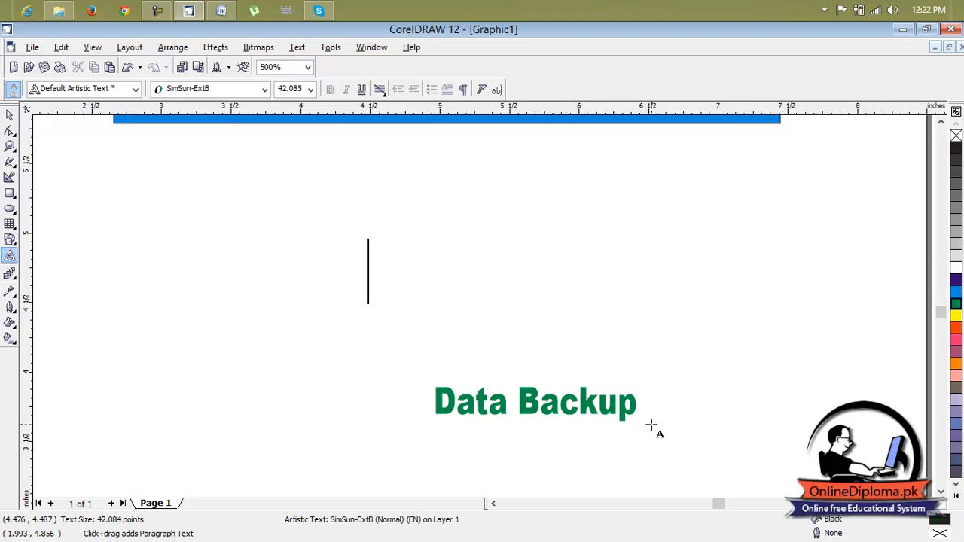
Enter "Window installation" as the text above "Data Backup"
text(Window )
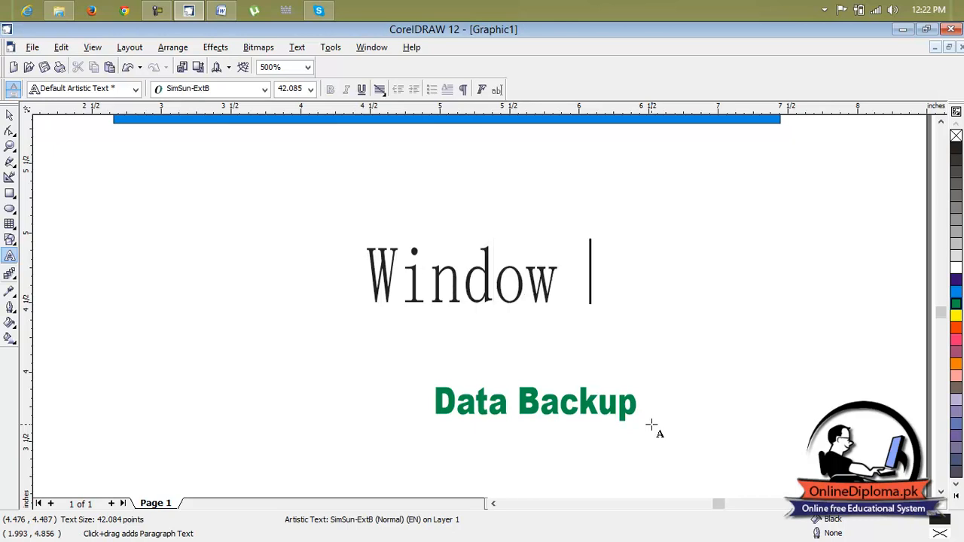
text(insta)
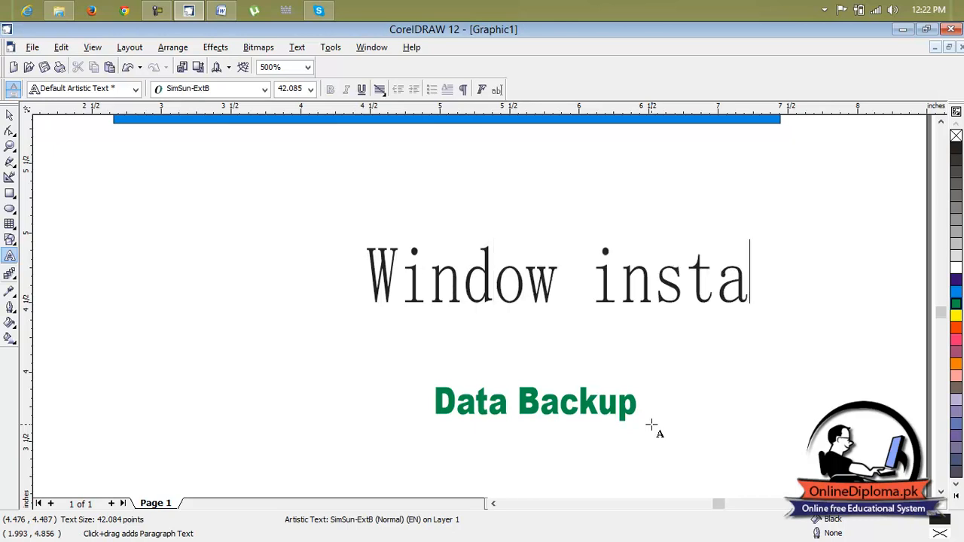
text(llation)
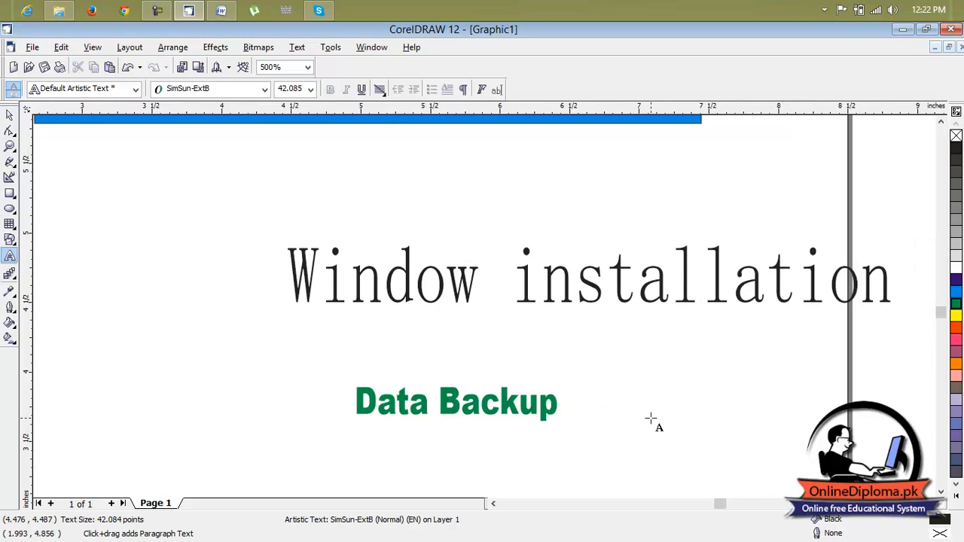
Scale the "Window installation" text down to about 27 pt so it fits the page above "Data Backup"
scroll(651, 419, down, 1)
click(828, 348)
drag(828, 348, 527, 322)
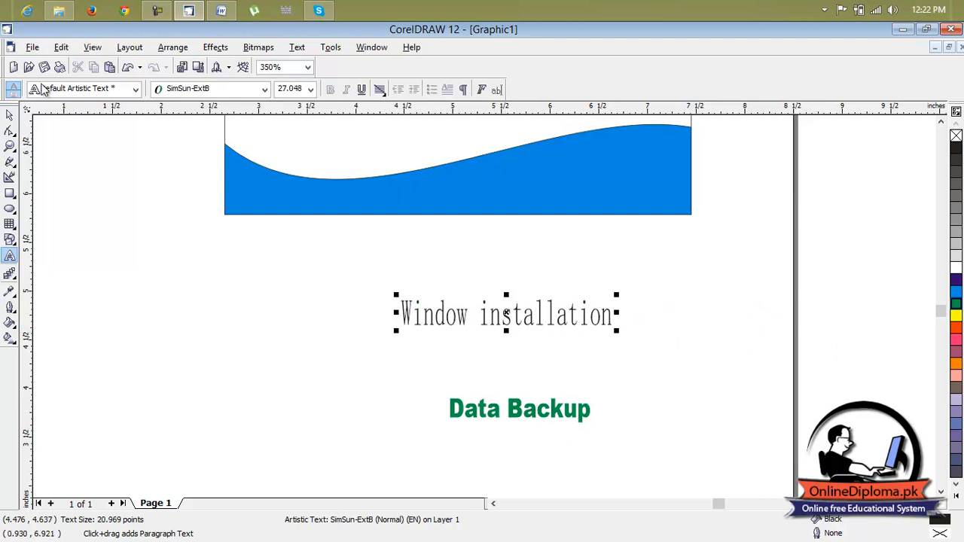
Copy the text properties from "Data Backup" to the "Window installation" text
click(35, 48)
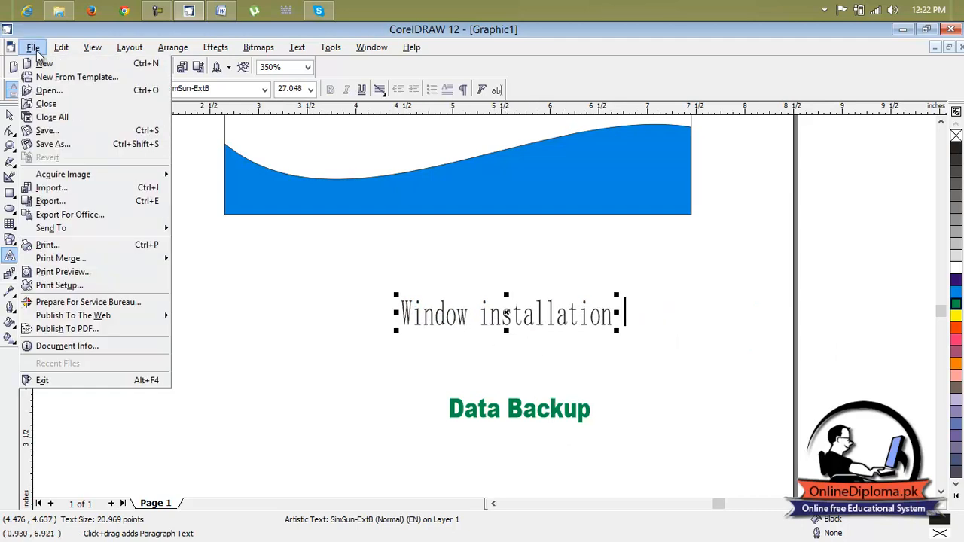
mouse_move(73, 51)
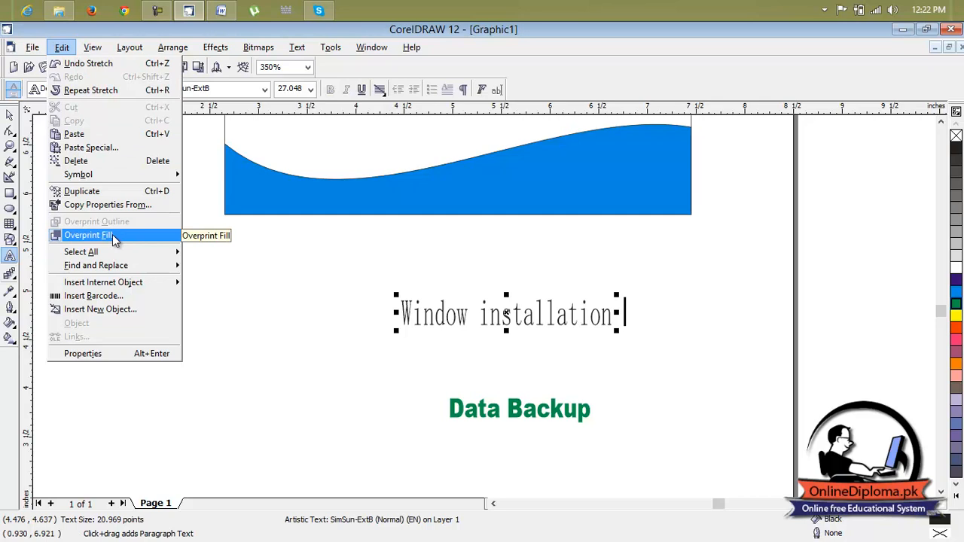
click(120, 205)
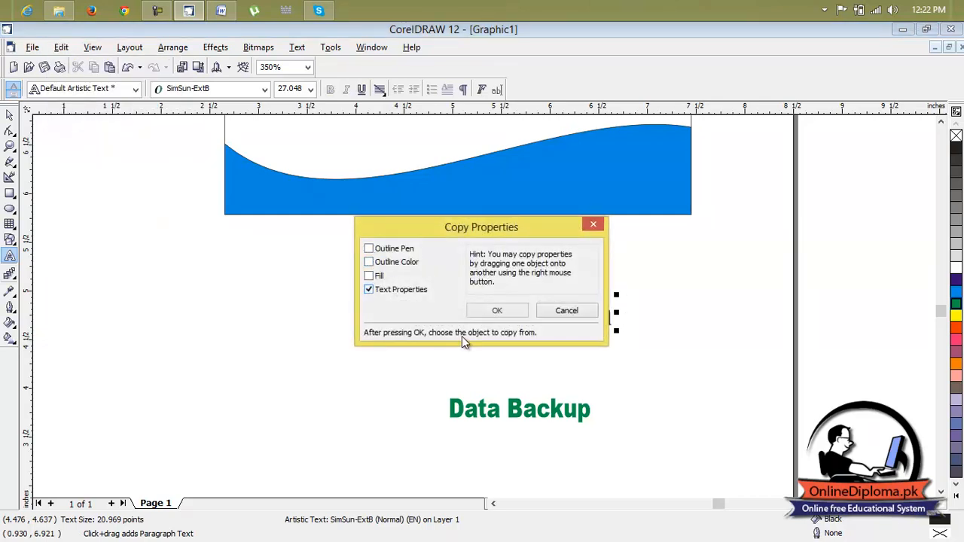
click(498, 311)
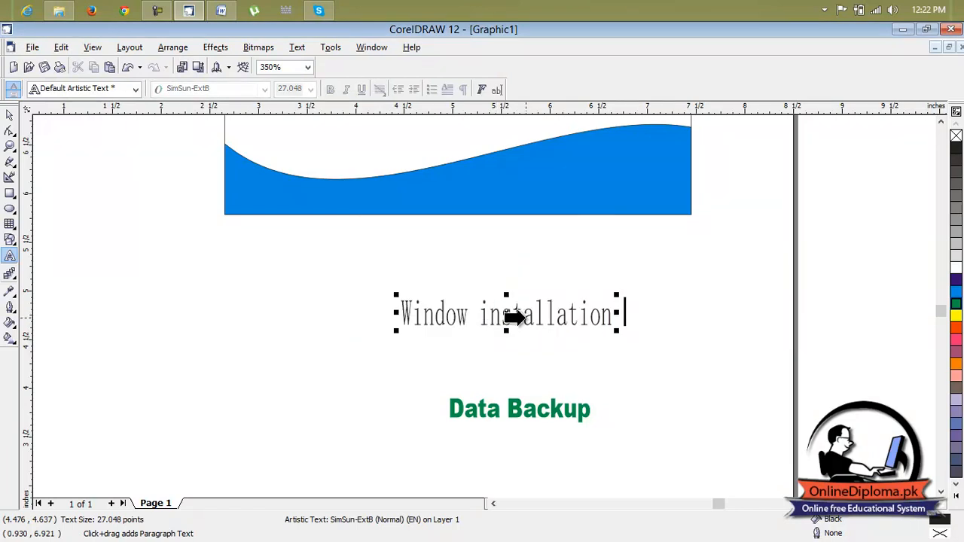
click(516, 317)
click(488, 330)
click(451, 408)
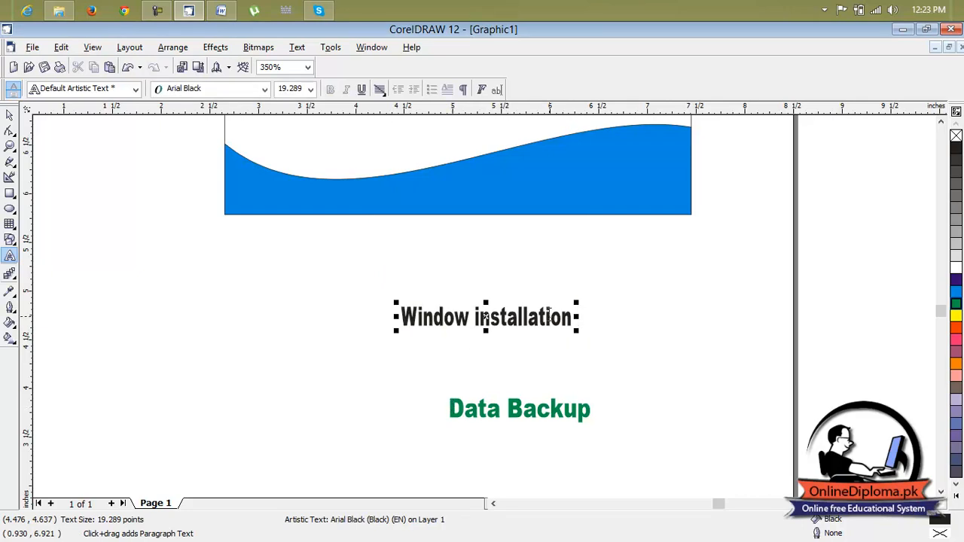
Color the "Window installation" text green and finish editing it
drag(575, 317, 374, 319)
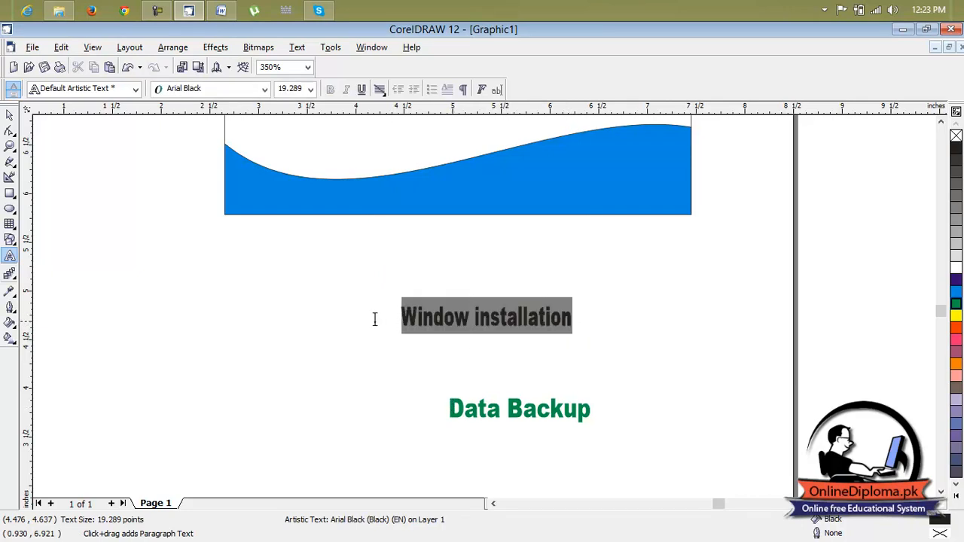
click(955, 304)
key(Escape)
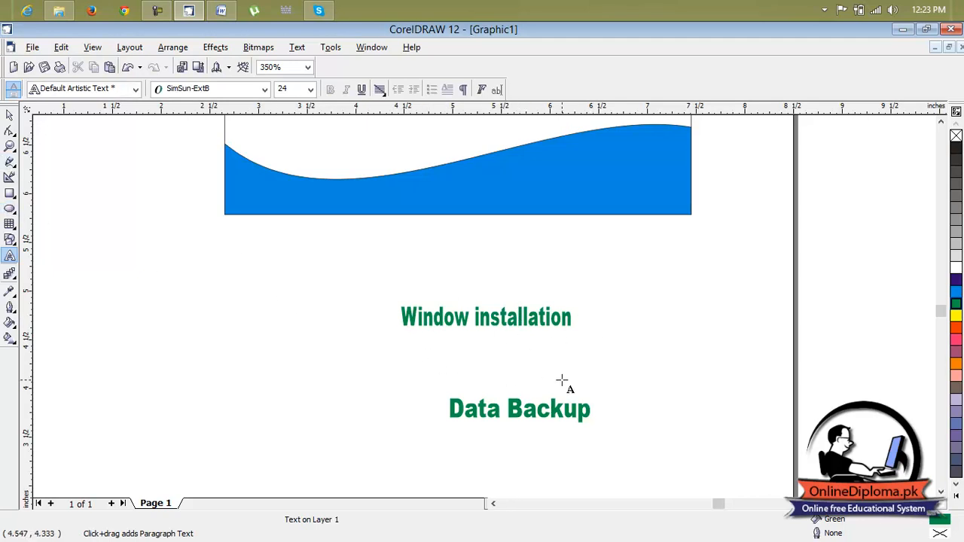
Add the artistic text "Hardware" directly below "Window installation"
text(H)
text(rade)
key(BackSpace)
key(BackSpace)
key(BackSpace)
key(BackSpace)
text(ardware)
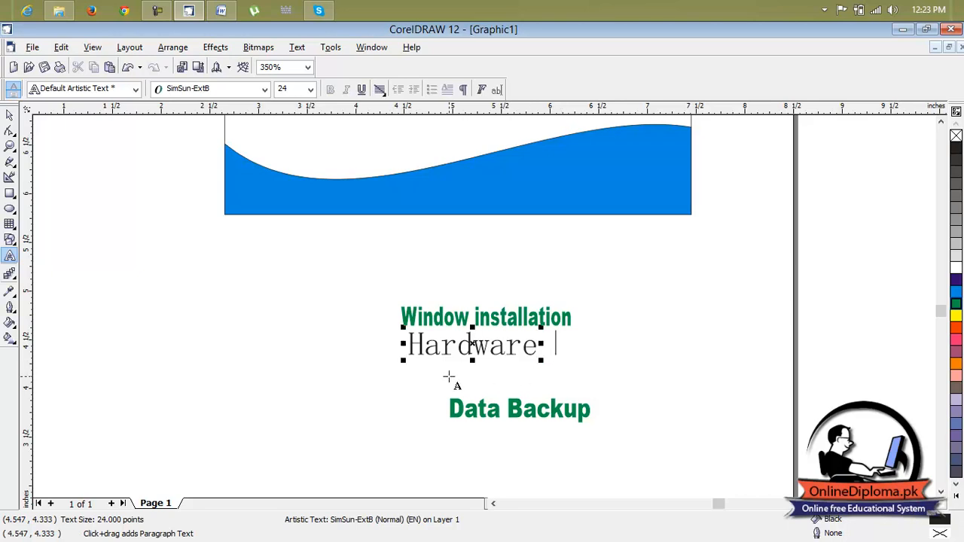
click(407, 378)
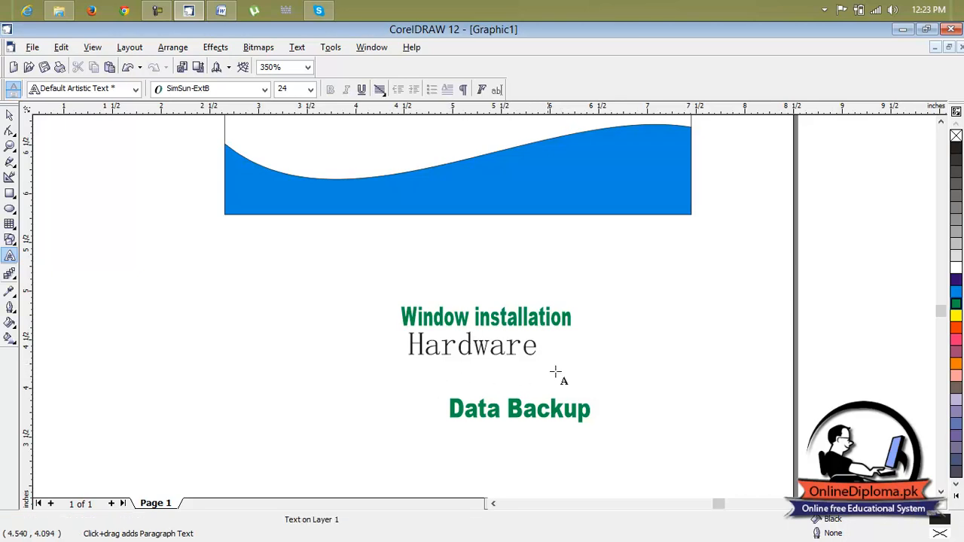
click(417, 377)
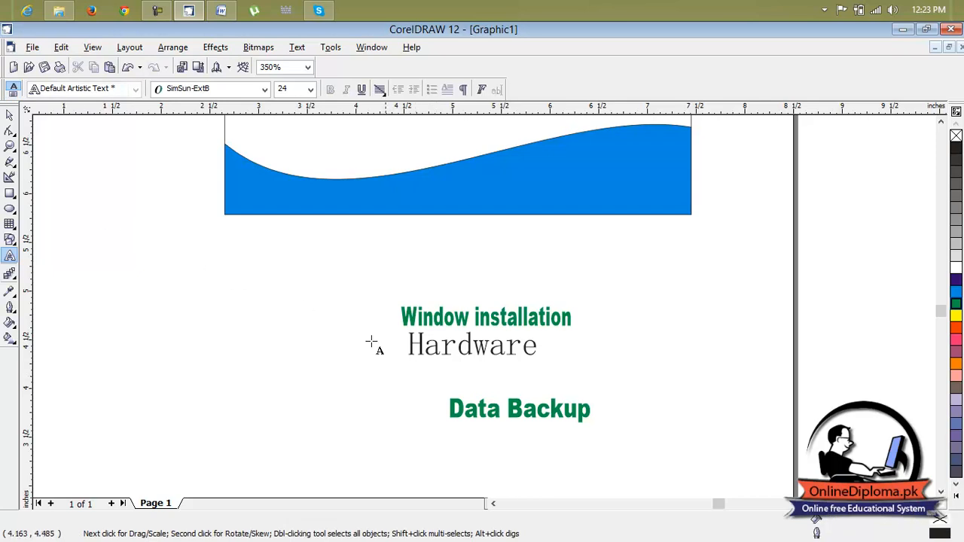
click(155, 332)
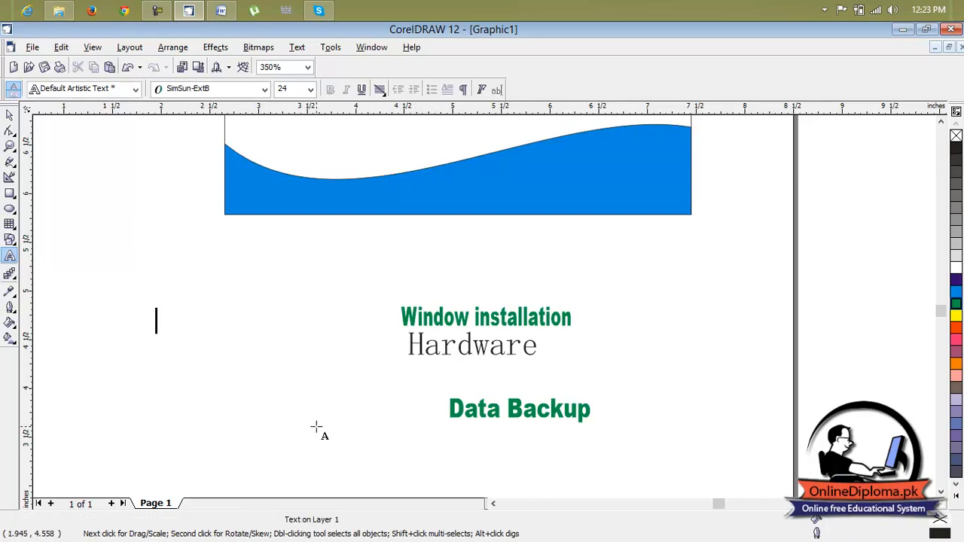
scroll(317, 427, down, 4)
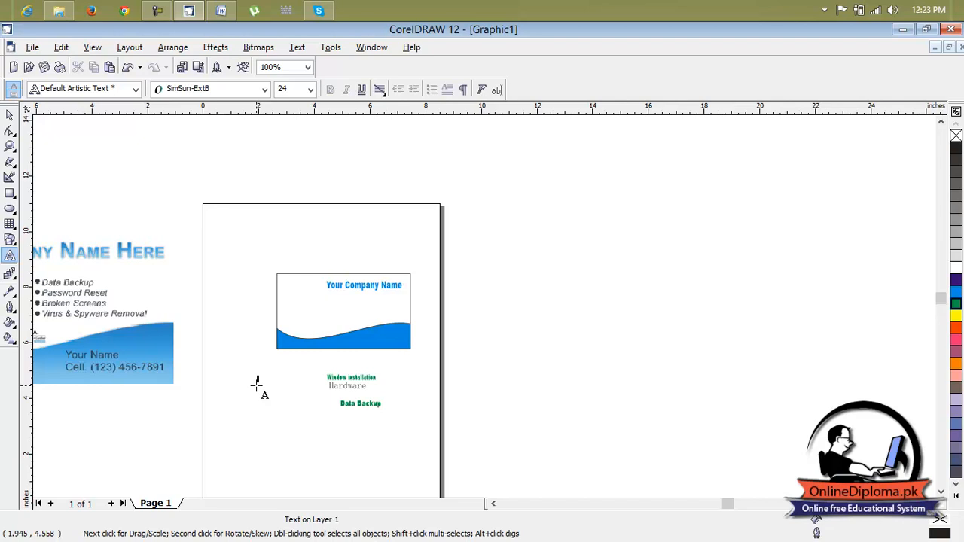
Apply Overprint Fill to the "Hardware" text
click(10, 114)
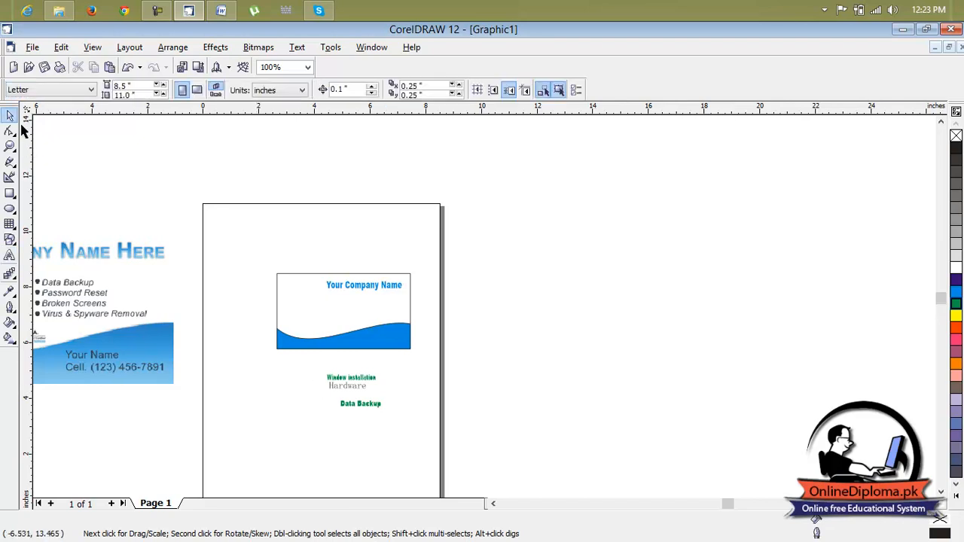
scroll(335, 388, up, 4)
click(339, 357)
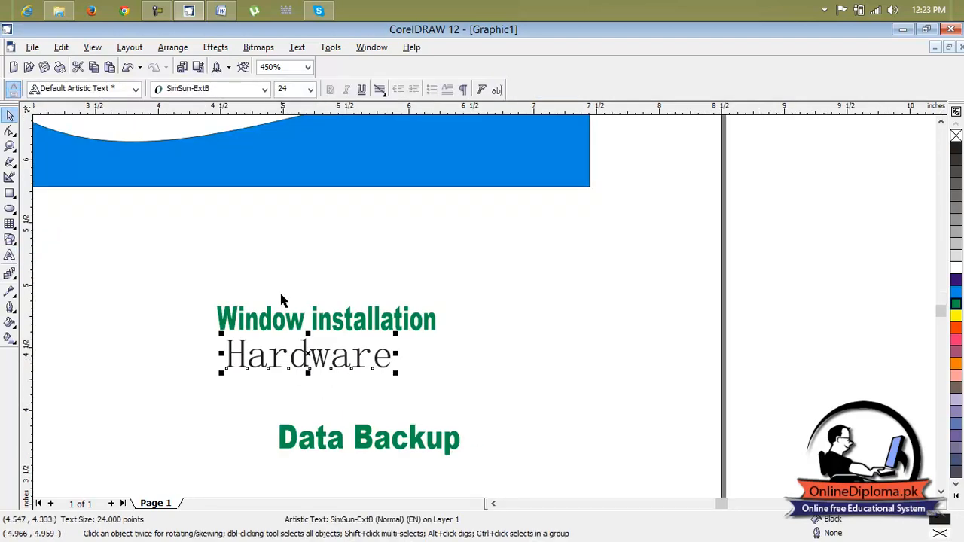
click(61, 47)
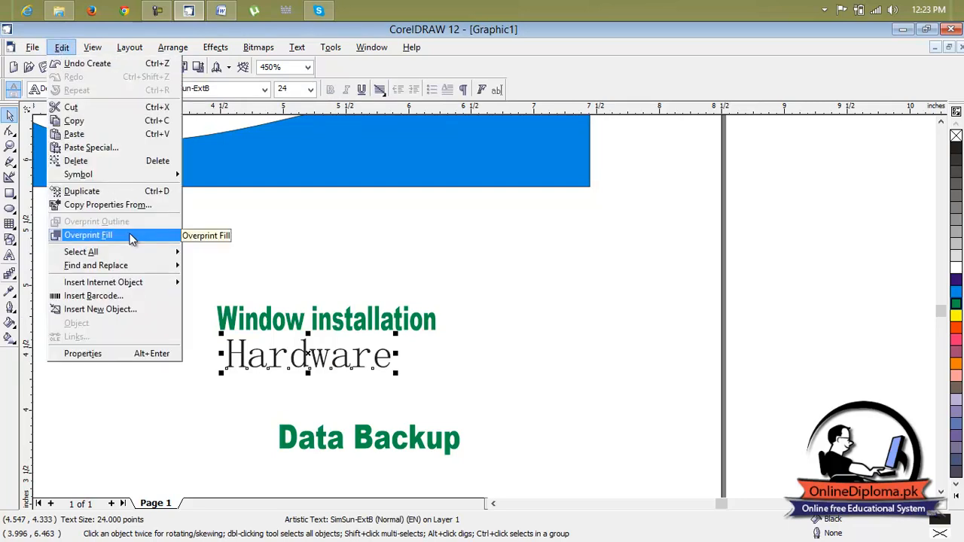
click(132, 239)
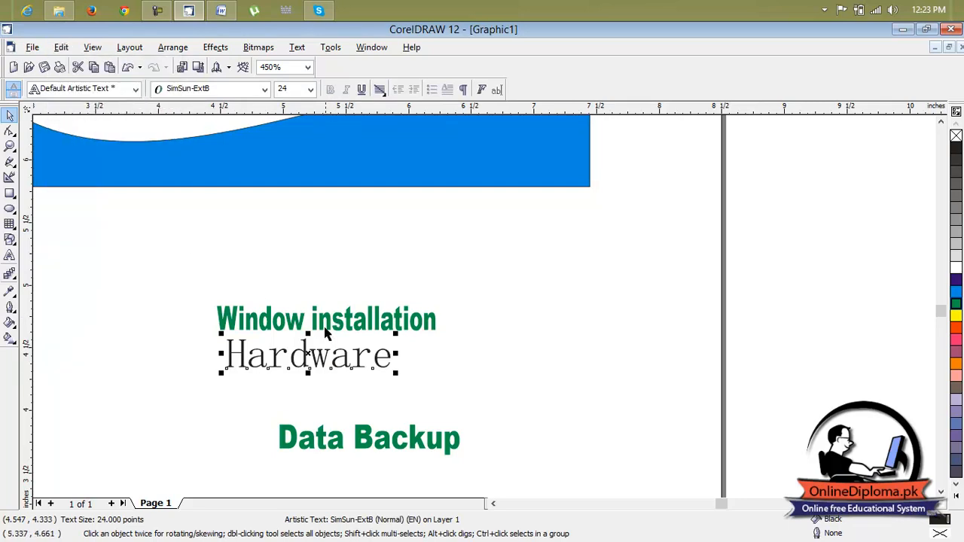
Copy the text properties from "Window installation" to the "Hardware" text and color it green
click(63, 50)
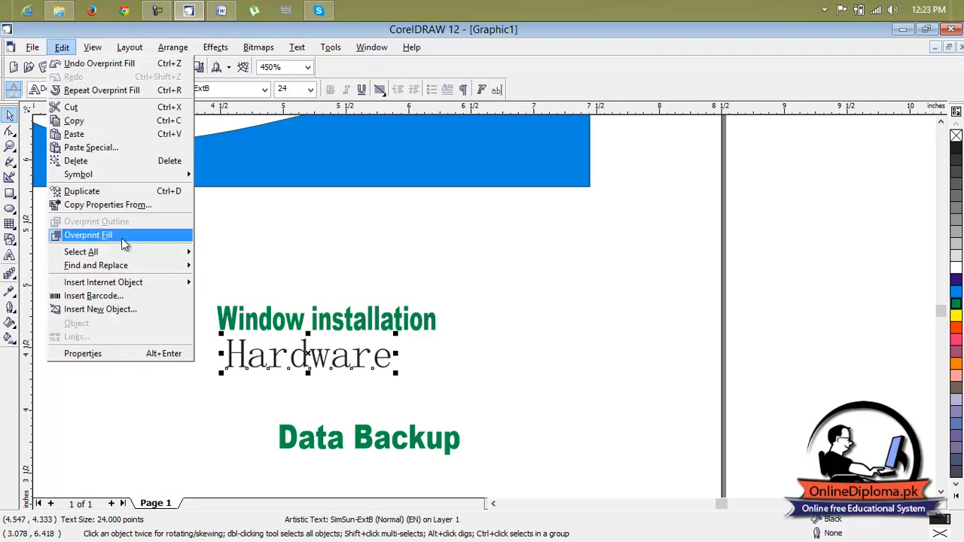
click(125, 206)
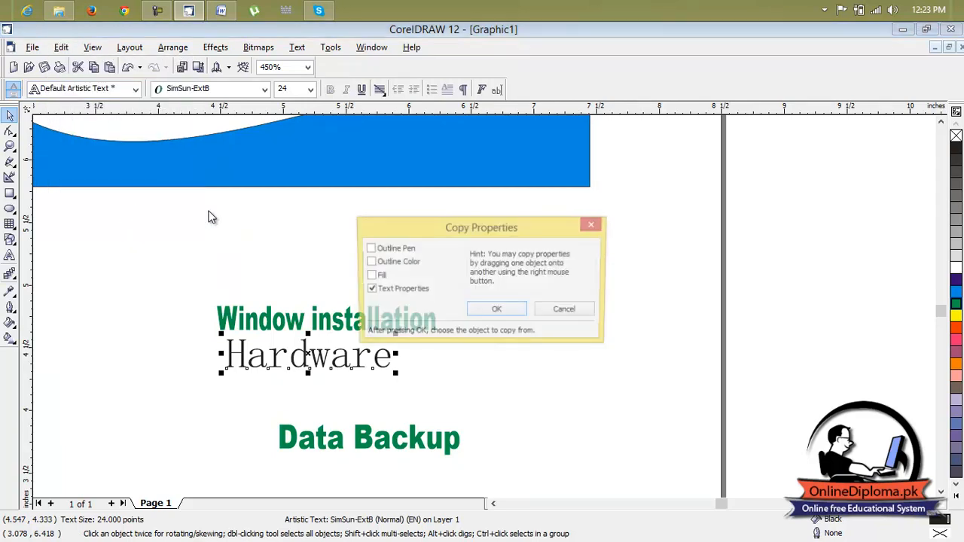
click(495, 310)
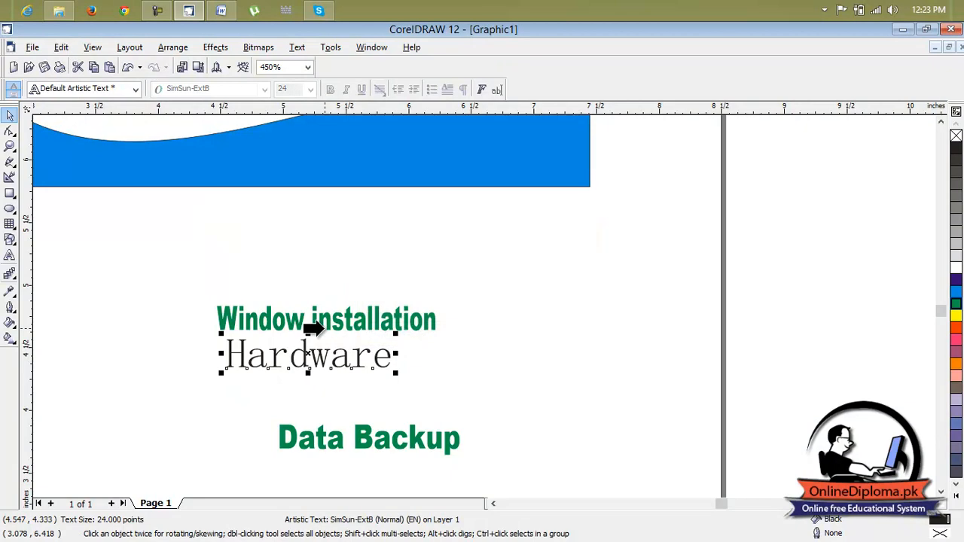
click(321, 324)
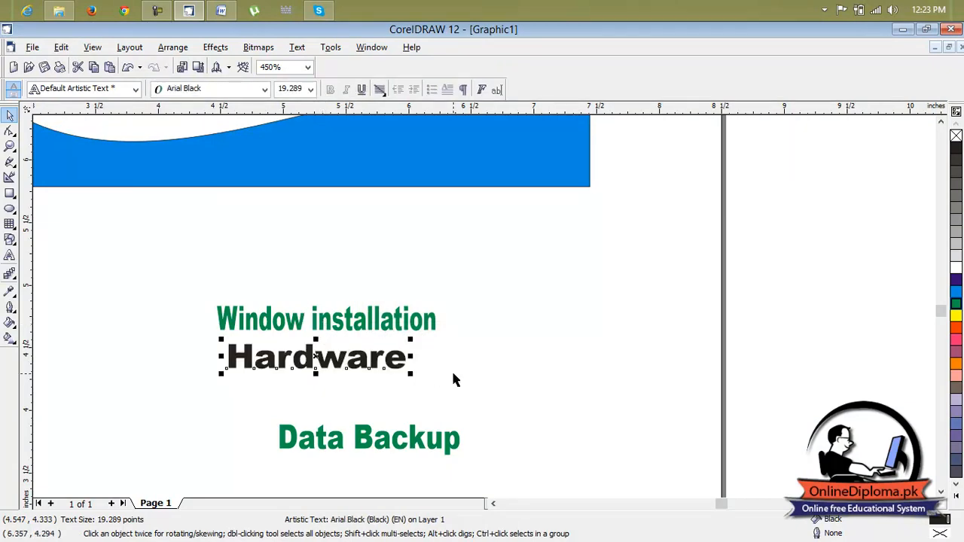
click(956, 304)
click(693, 327)
Scale the "Window installation" text down to about 16.1 points
scroll(457, 336, down, 1)
click(383, 337)
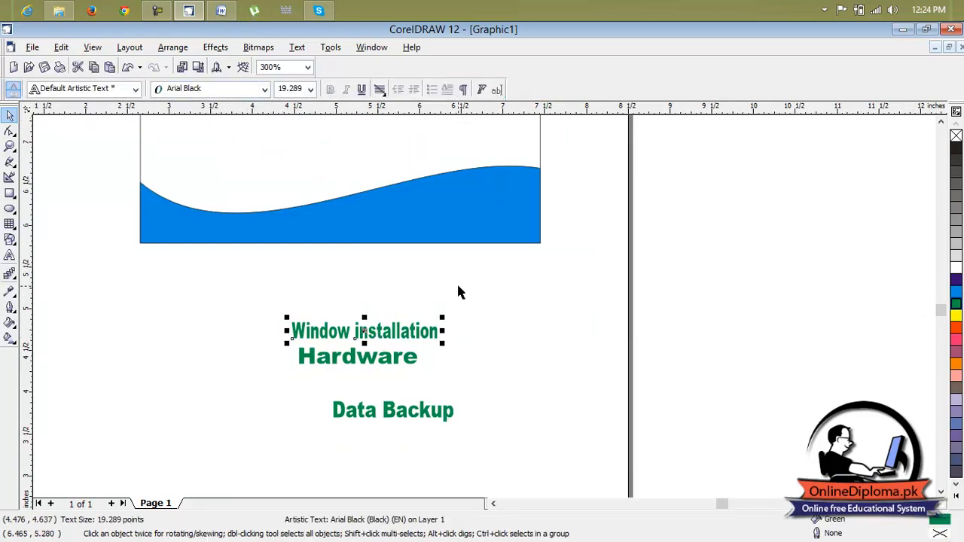
scroll(455, 295, down, 2)
scroll(455, 298, up, 2)
click(351, 342)
click(408, 322)
drag(412, 327, 399, 322)
key(Escape)
Move "Hardware", "Window installation" and "Data Backup" onto the card, stacked in that order below the company name
scroll(373, 339, down, 1)
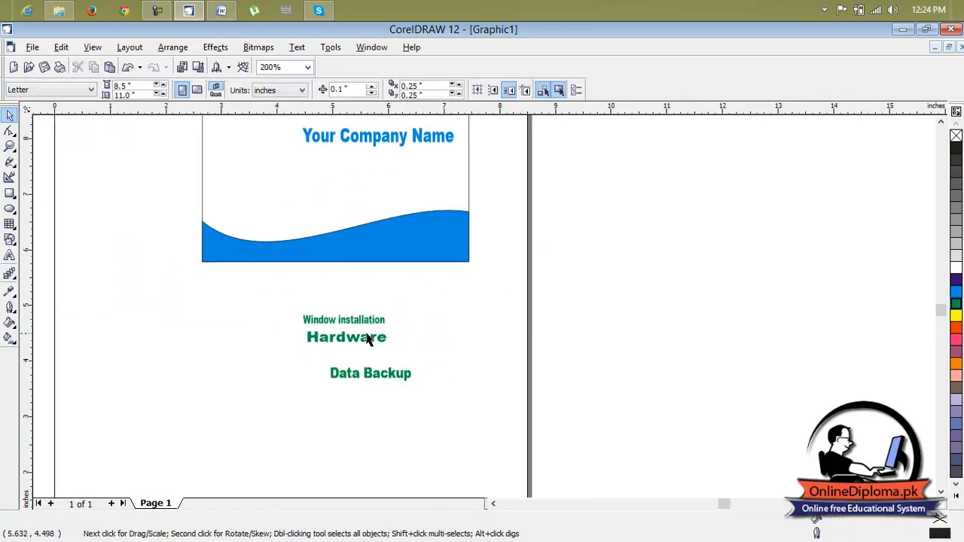
click(369, 341)
drag(345, 340, 321, 159)
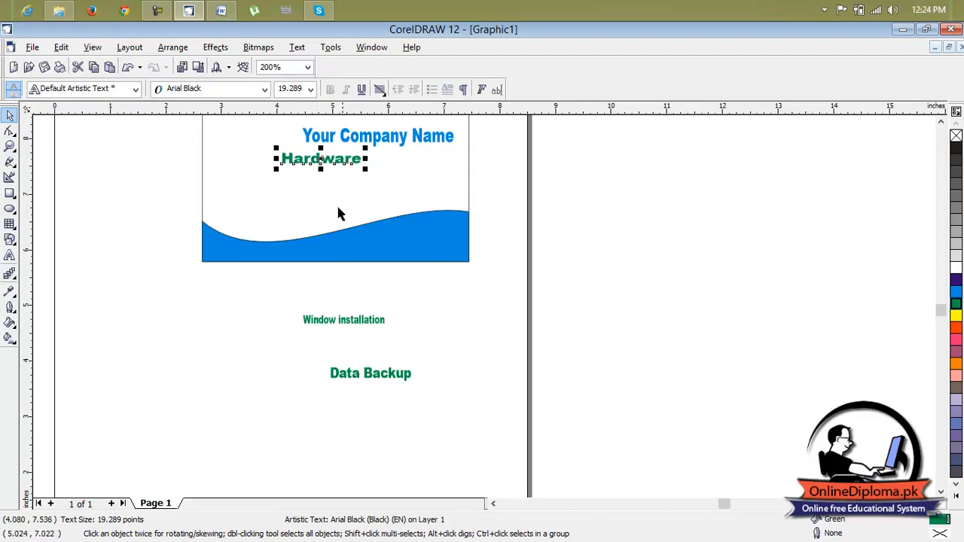
click(347, 320)
drag(343, 319, 320, 175)
drag(371, 375, 323, 189)
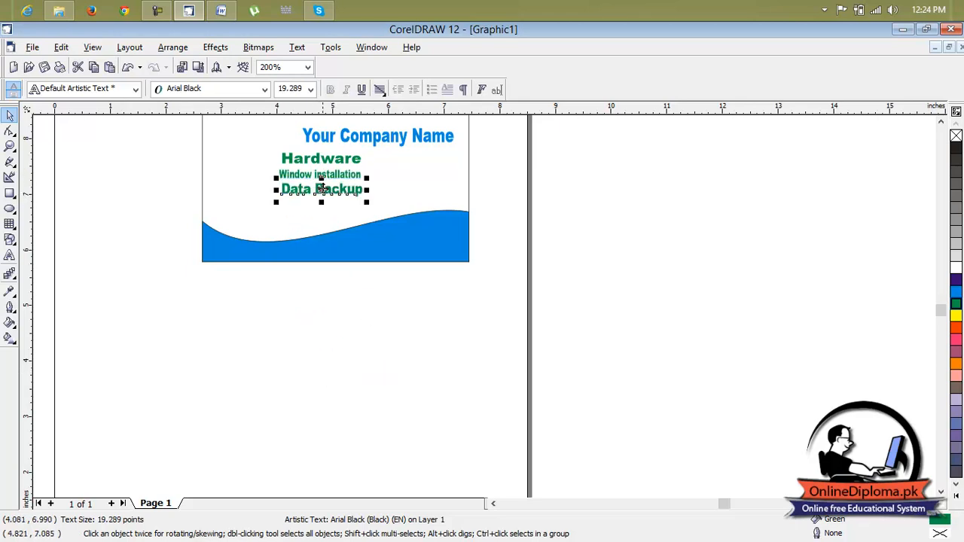
Rearrange the service list on the card so "Data Backup" sits directly under "Hardware" and "Window installation" comes last
click(269, 158)
click(301, 176)
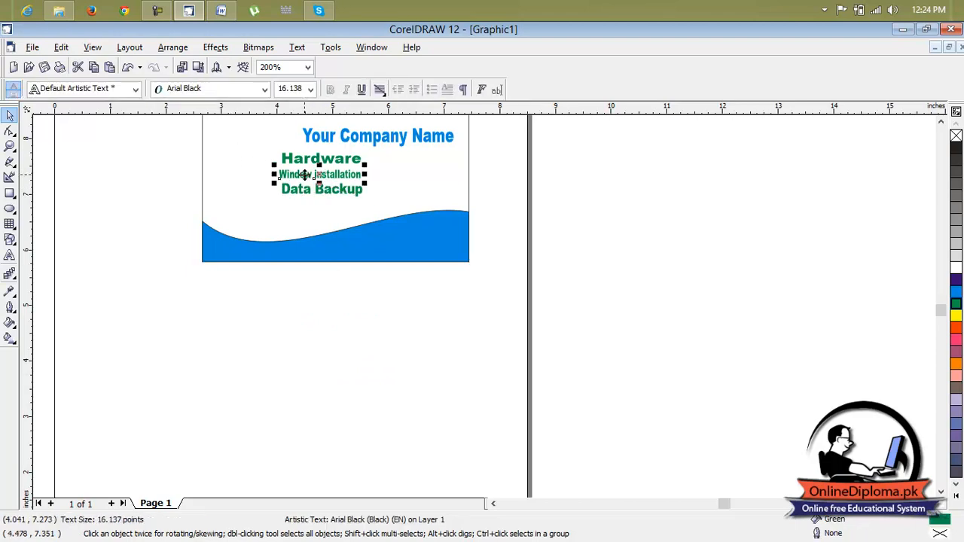
mouse_move(312, 176)
mouse_down()
mouse_move(314, 200)
mouse_move(322, 175)
mouse_move(325, 201)
mouse_move(323, 187)
mouse_up()
click(321, 193)
click(347, 199)
click(324, 206)
click(465, 295)
Add the artistic texts "Your Name" and "Contact No" one below the other in the empty area under the card
scroll(359, 189, down, 1)
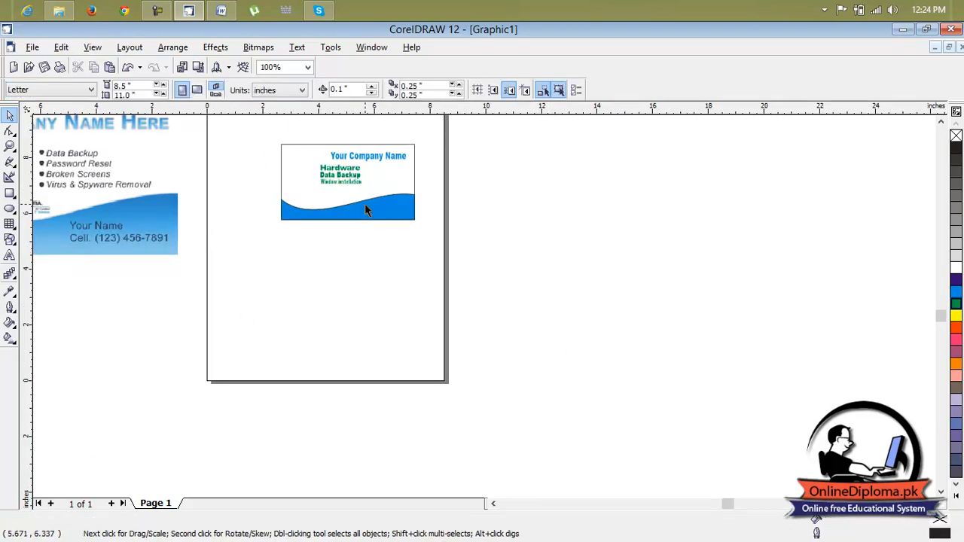
scroll(361, 209, up, 2)
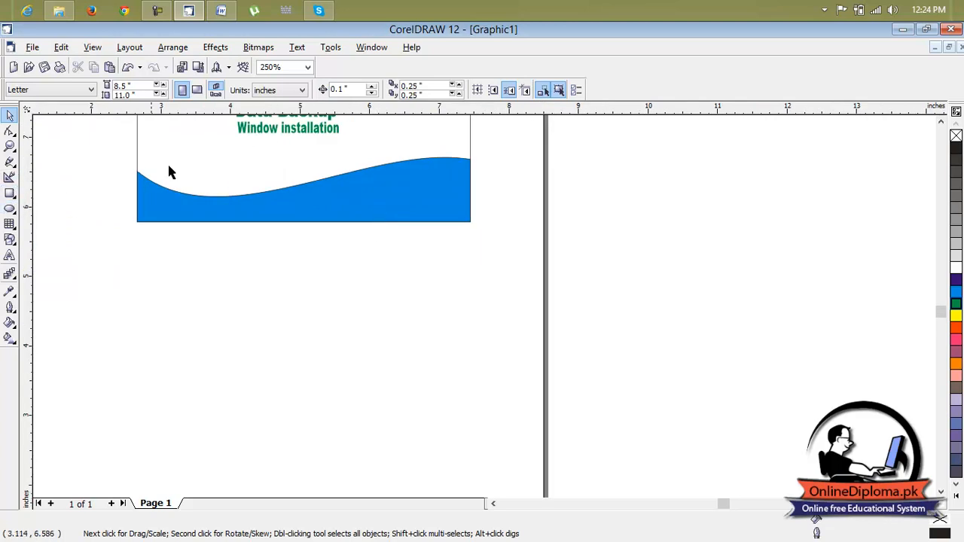
click(10, 255)
click(244, 296)
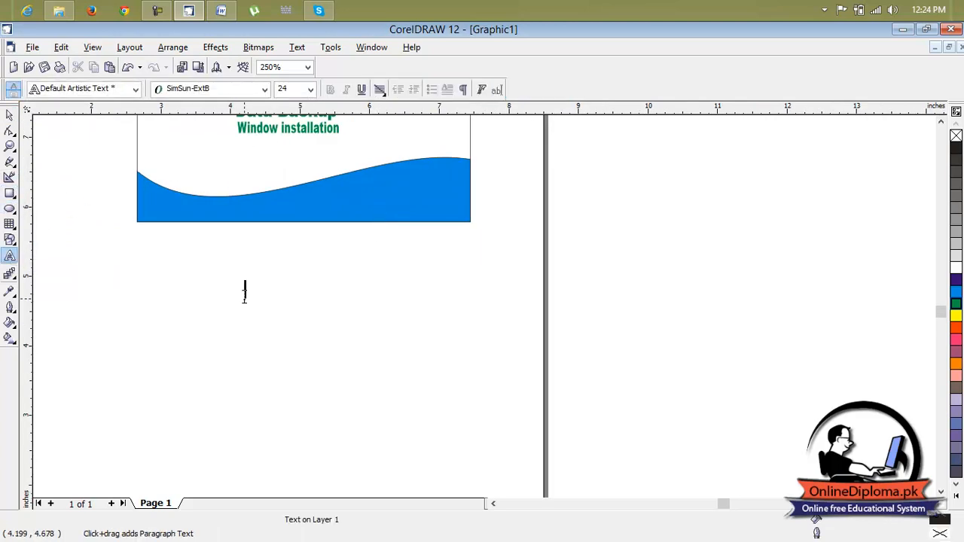
text(your)
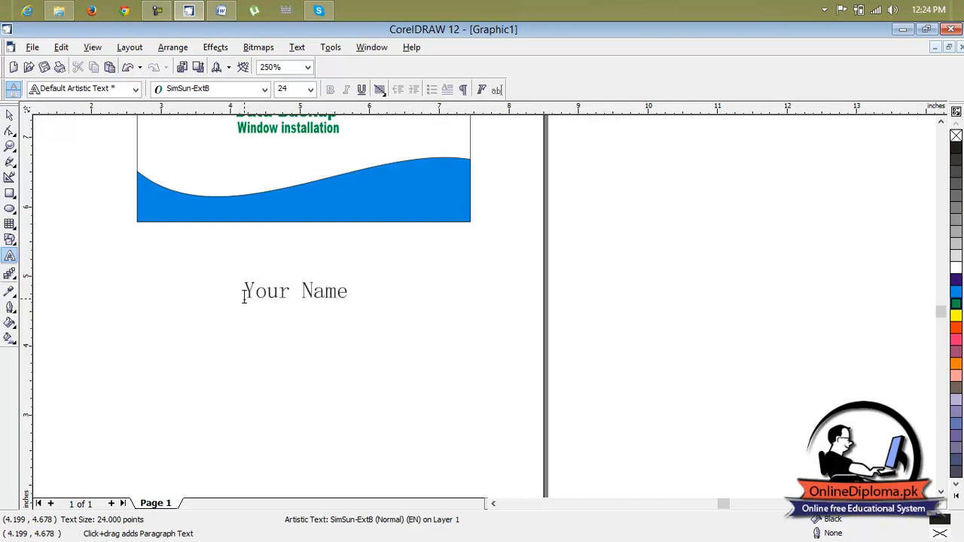
click(251, 357)
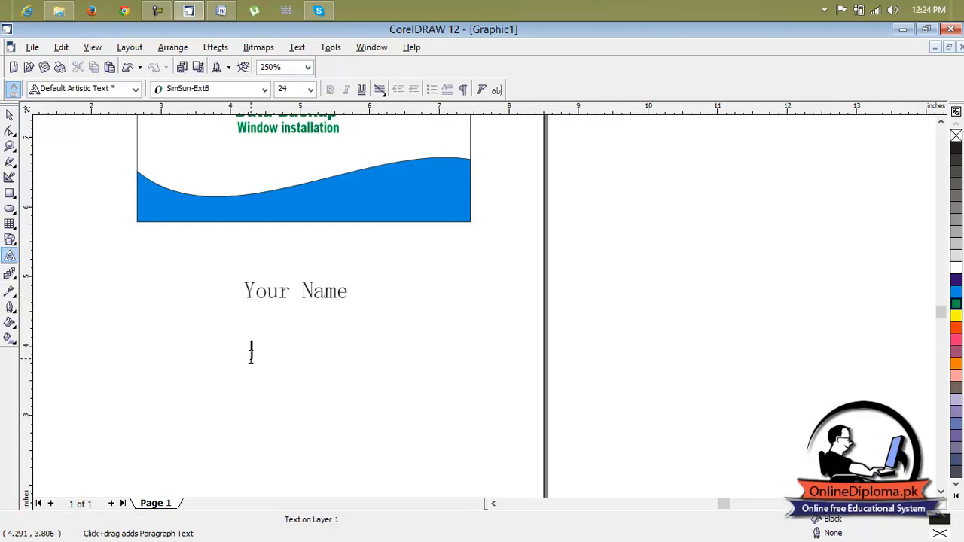
text(Contact No)
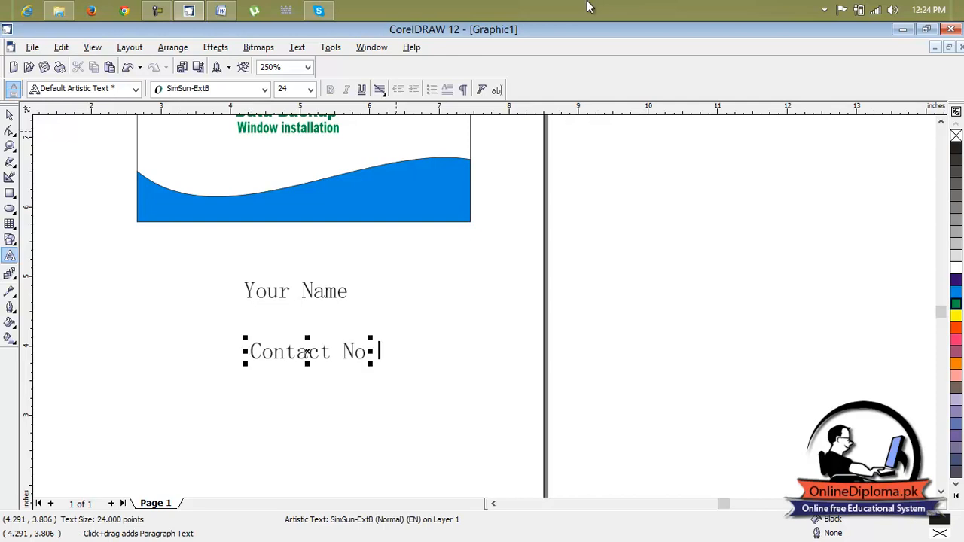
Add the artistic texts "Email+++++++++" and "Address" below "Contact No"
click(245, 413)
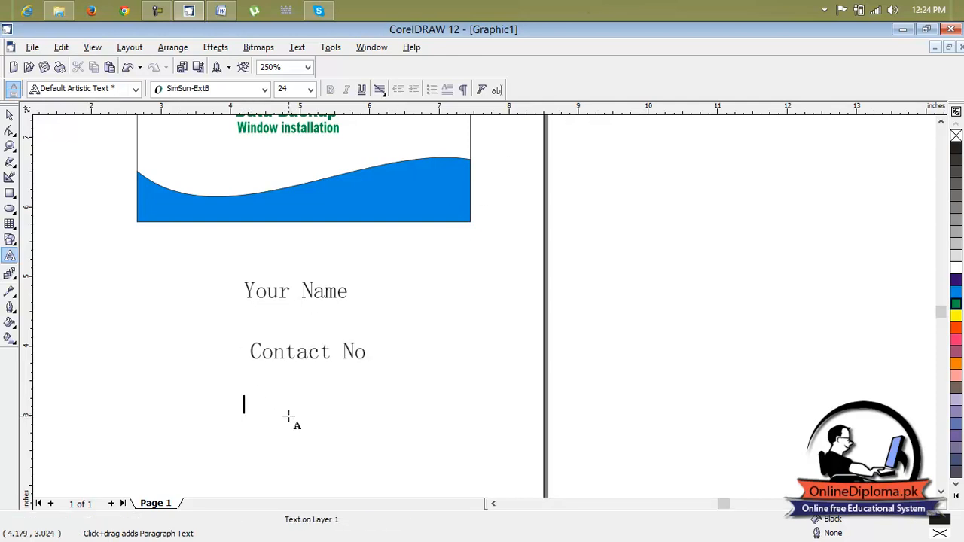
text(em)
key(BackSpace)
key(BackSpace)
text(Email+++++++++)
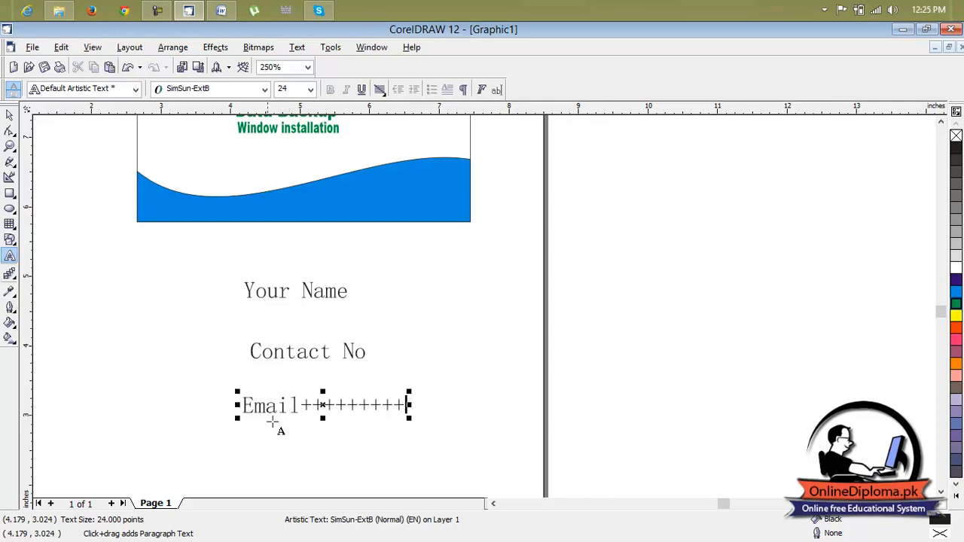
click(261, 466)
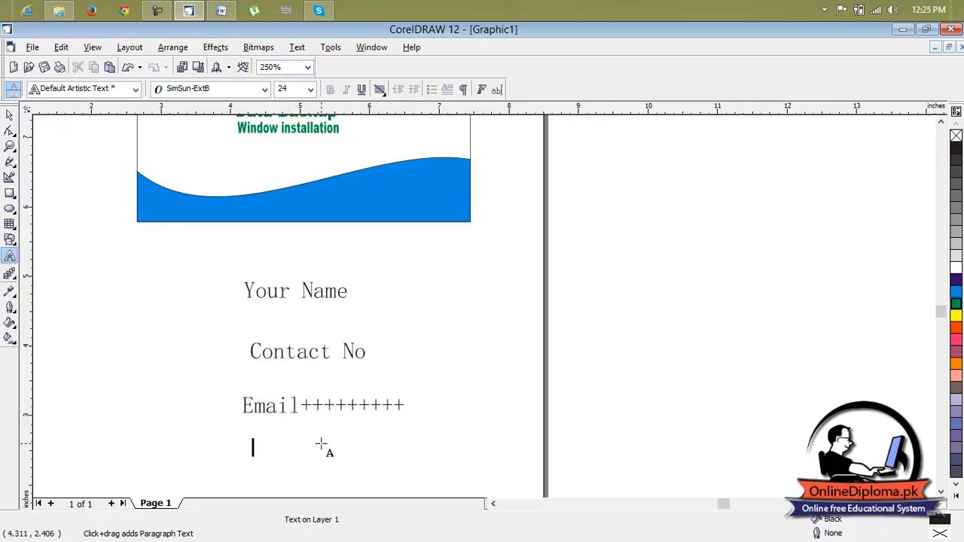
text(Addre)
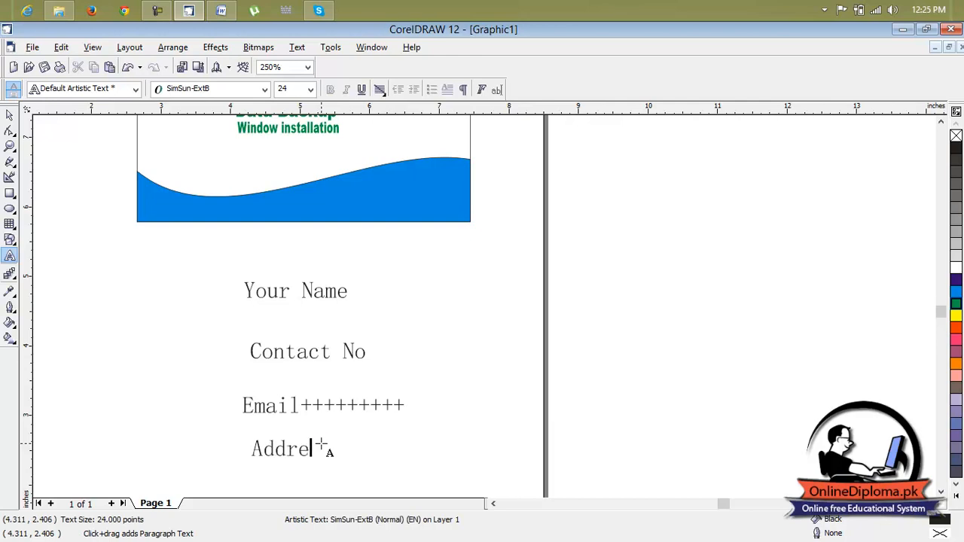
text(ss)
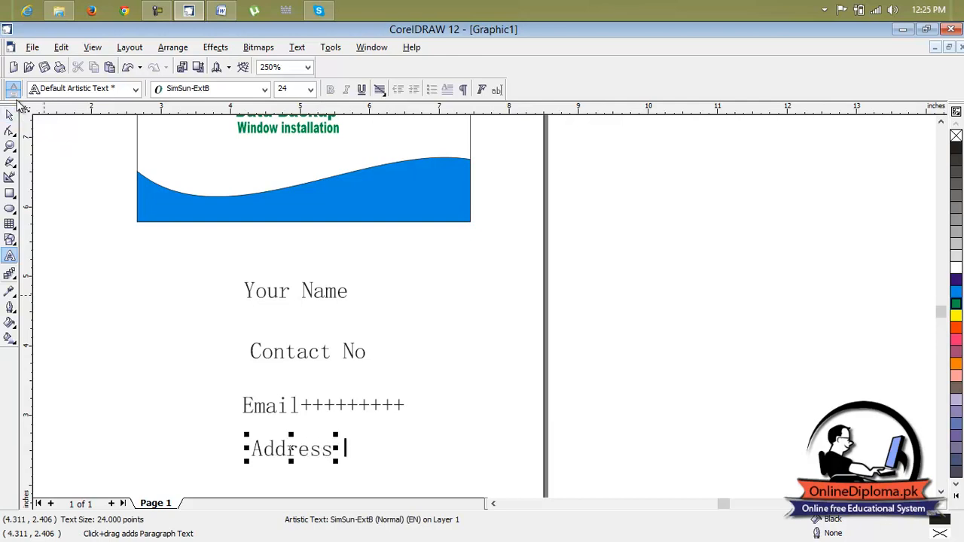
Color the "Your Name" text white and move it onto the right end of the card's blue wave
click(10, 114)
click(283, 291)
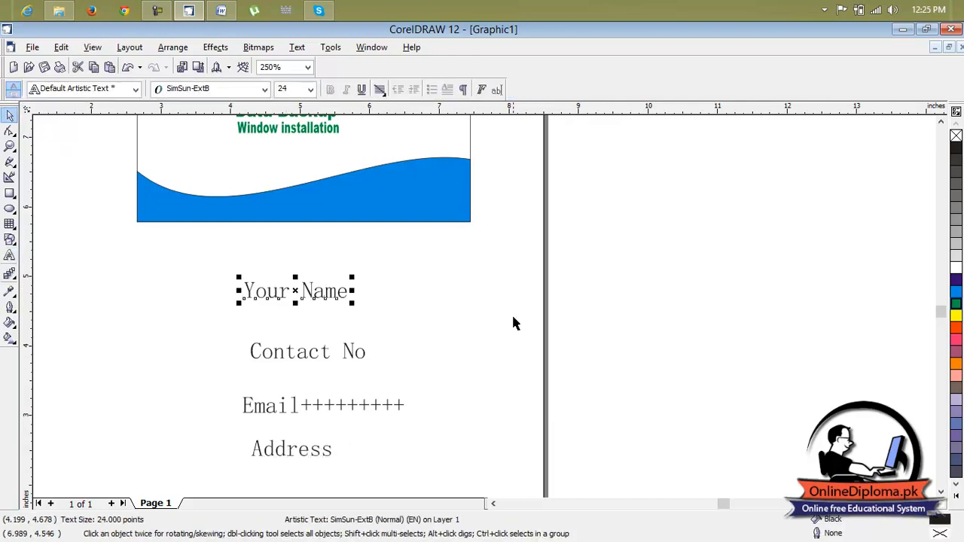
click(957, 304)
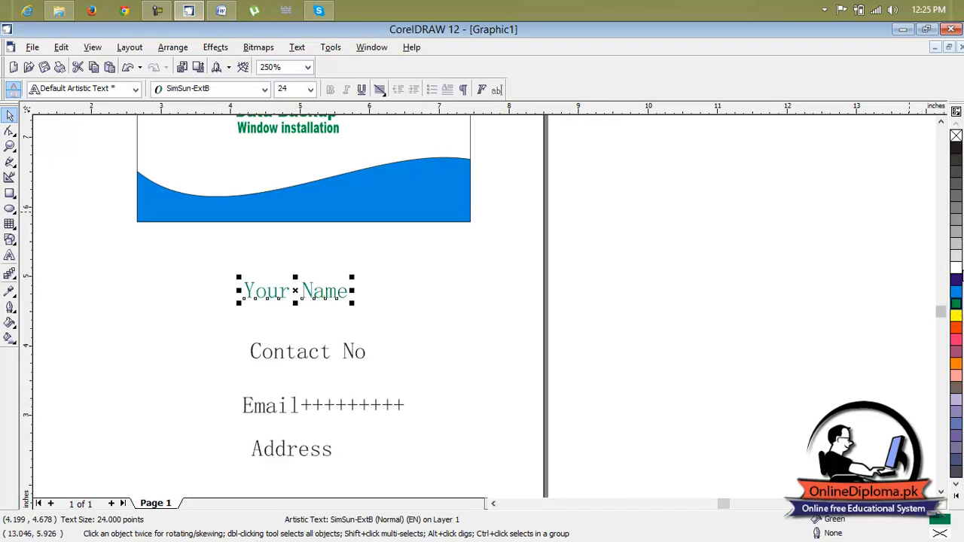
click(956, 268)
drag(298, 292, 407, 179)
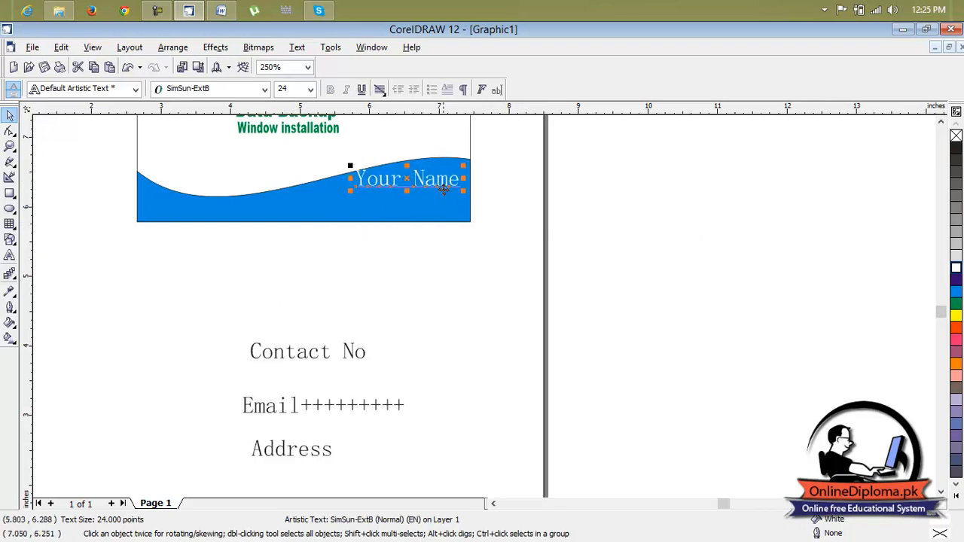
Set the "Your Name" text in Arial Black and reposition it to fit inside the blue wave
click(265, 89)
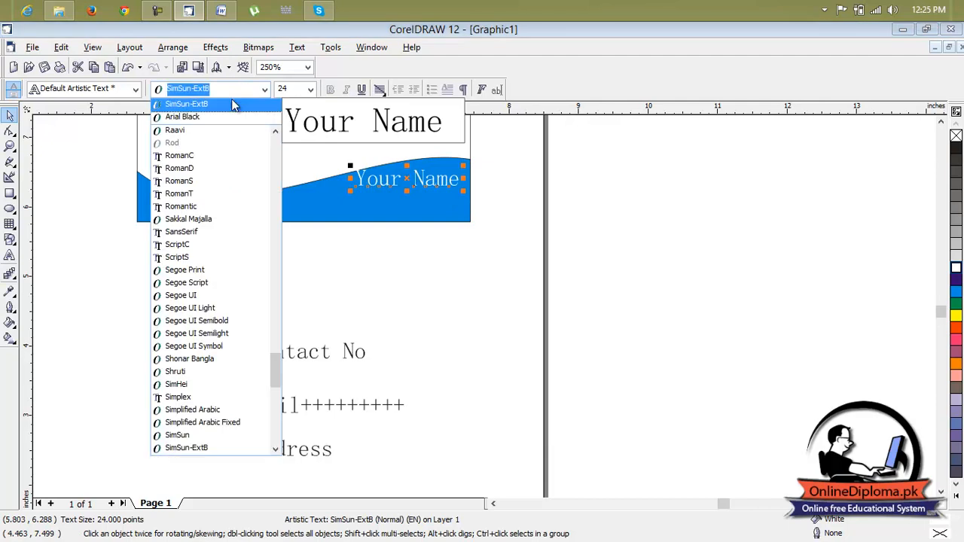
click(182, 117)
drag(426, 179, 396, 187)
click(530, 187)
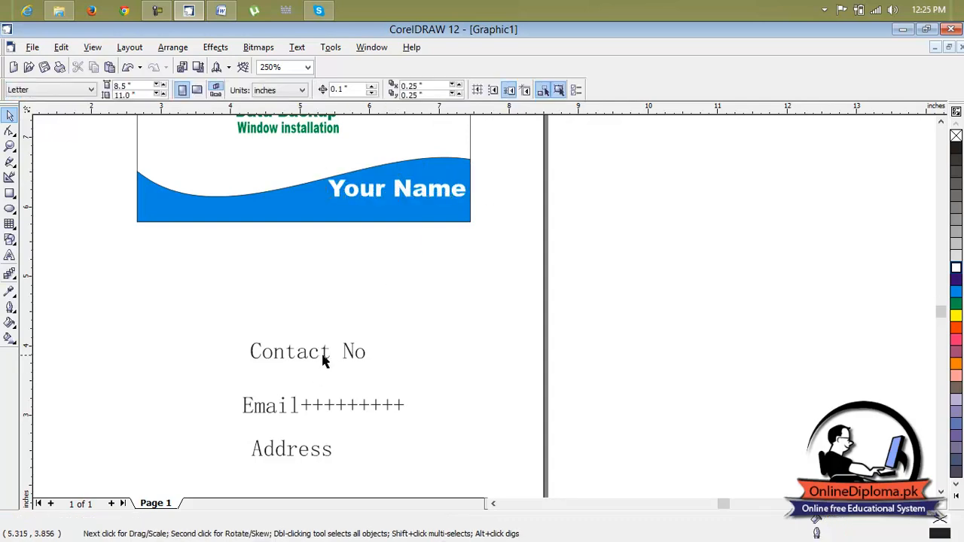
Place "Contact No" under "Your Name", reduced to about 14.5 points, and format it in white Arial Black, widened to nearly match the name
click(309, 353)
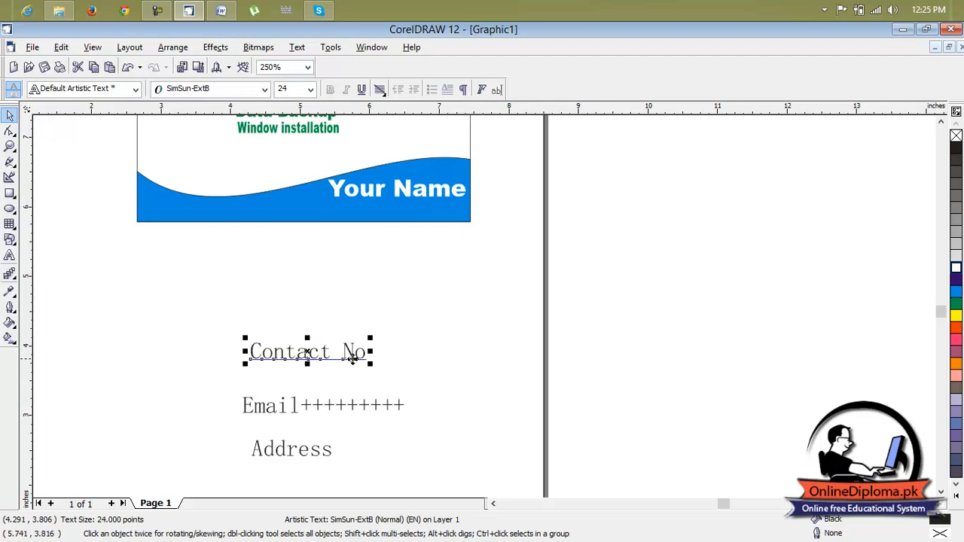
drag(369, 367, 388, 206)
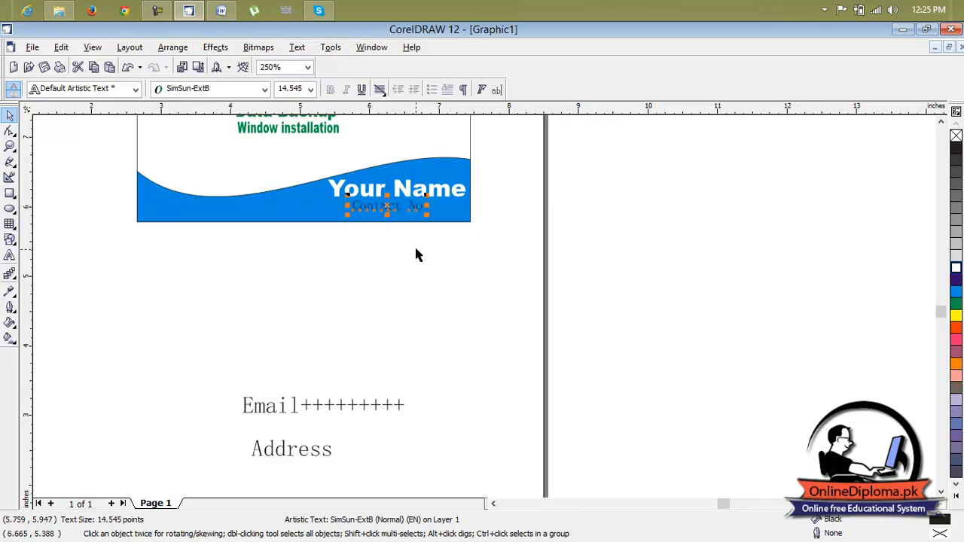
click(956, 267)
click(188, 89)
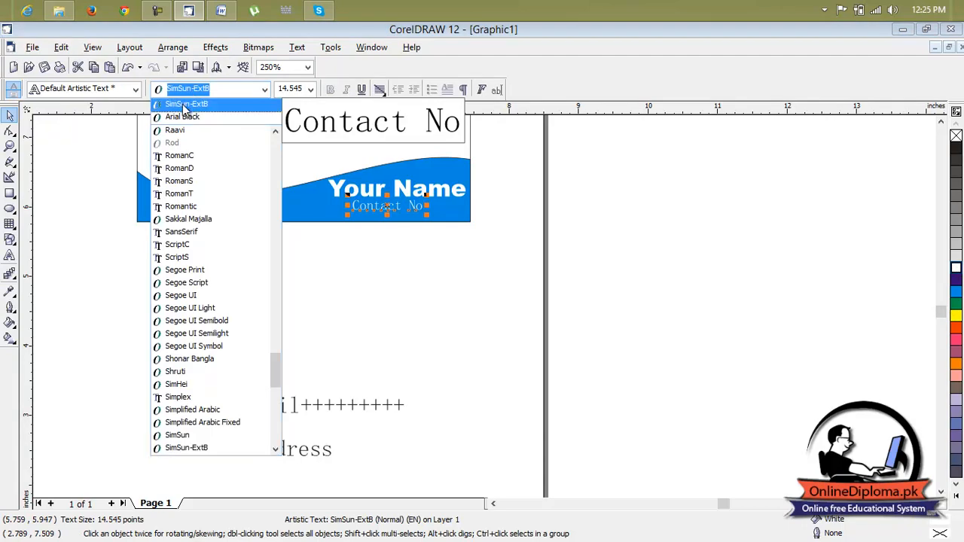
click(187, 117)
drag(394, 206, 467, 204)
Flatten the "Email+++++++++" text to 12 points, color it red and place it above the right part of the wave
click(289, 403)
click(301, 408)
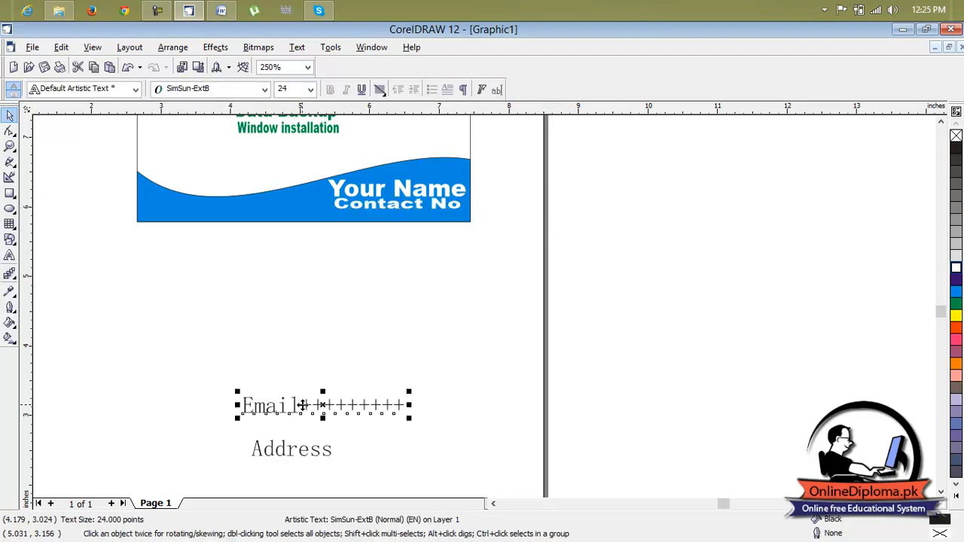
drag(324, 418, 324, 410)
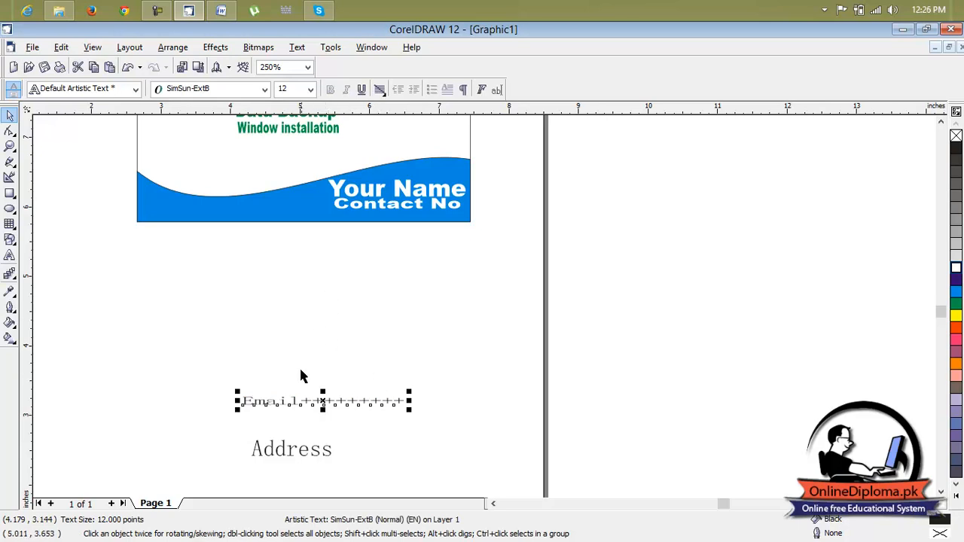
click(956, 329)
drag(322, 402, 383, 145)
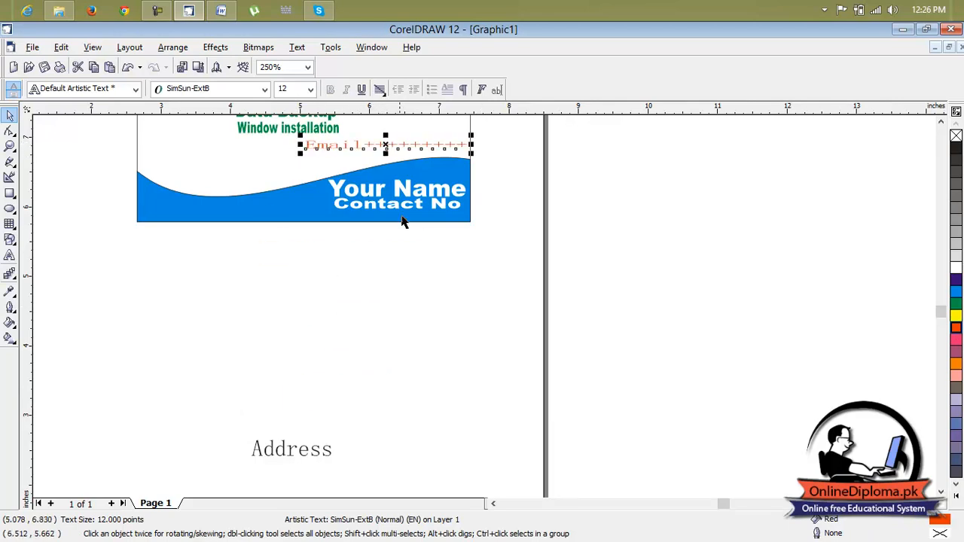
Set the email text in Arial Black and resize it to about 13.6 points, fitted just above the wave's right end
click(258, 90)
click(185, 118)
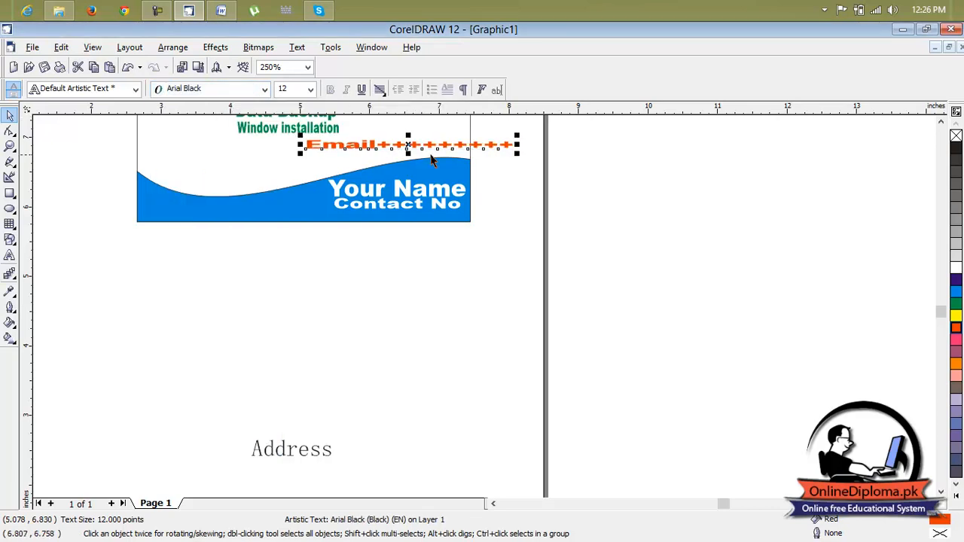
drag(408, 153, 409, 163)
drag(518, 151, 428, 151)
drag(363, 164, 410, 150)
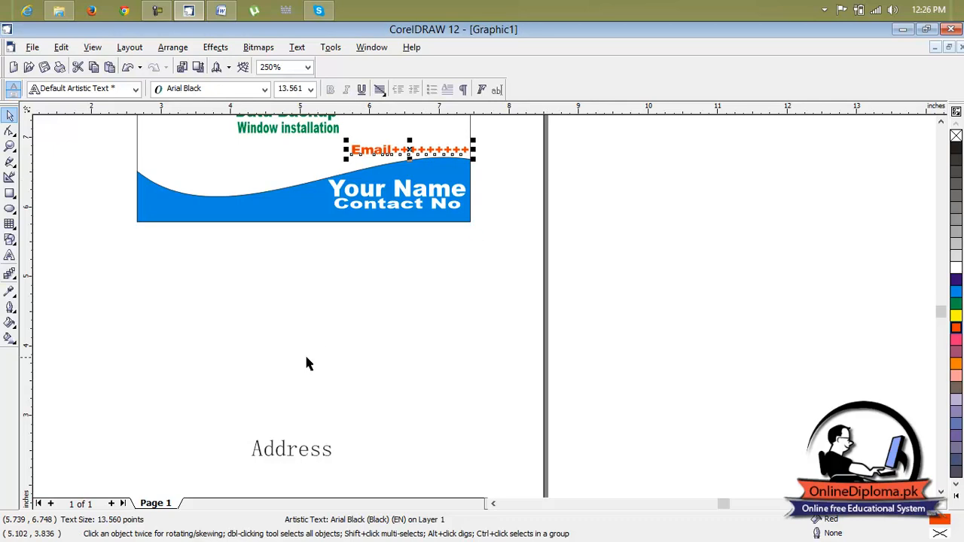
Move the "Address" text onto the left end of the blue wave and color it white
click(299, 450)
drag(292, 450, 185, 205)
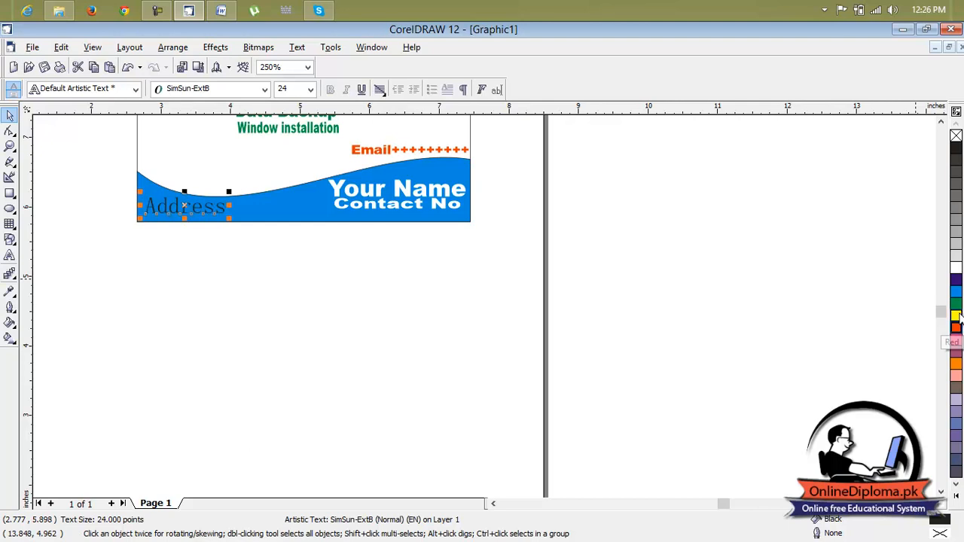
click(957, 269)
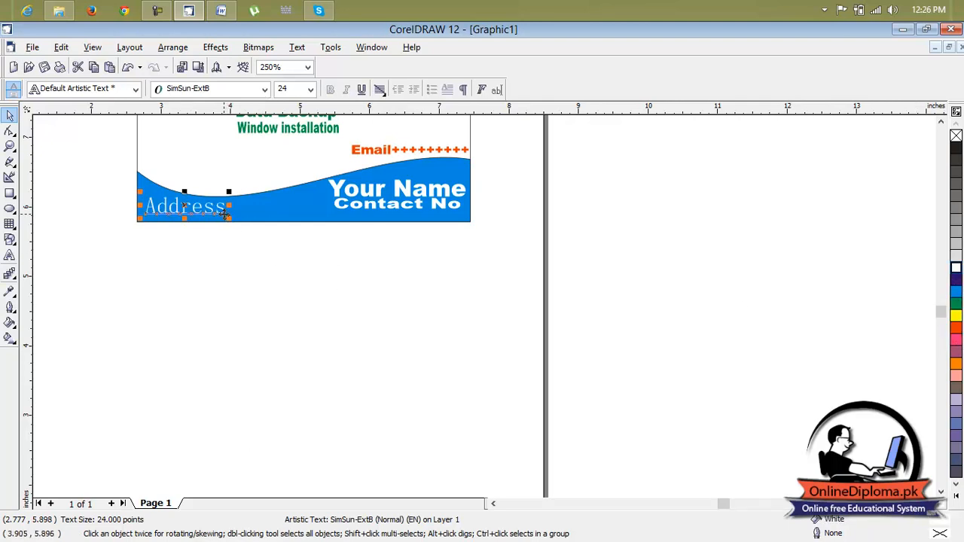
Set the "Address" text on the blue wave in the Arial Black font
click(204, 90)
click(202, 106)
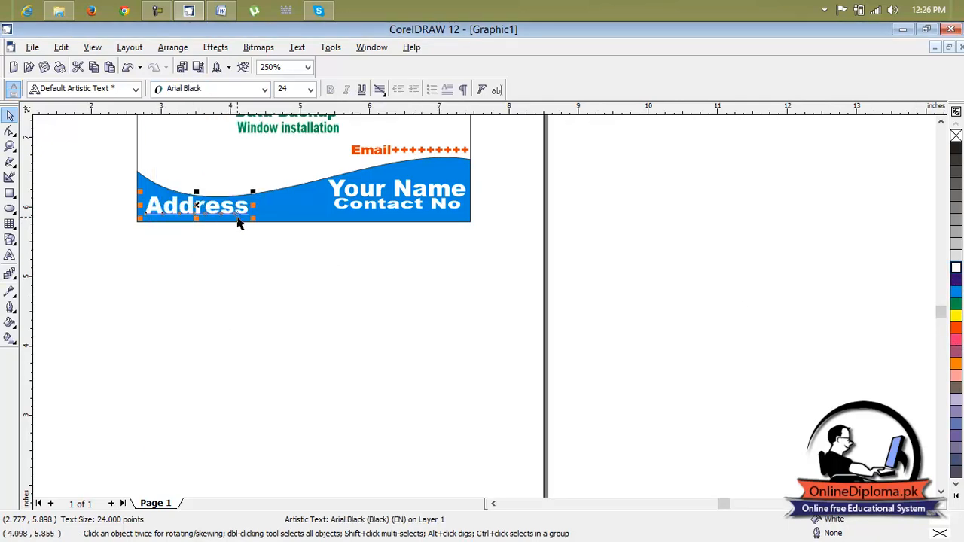
click(261, 247)
scroll(261, 246, down, 1)
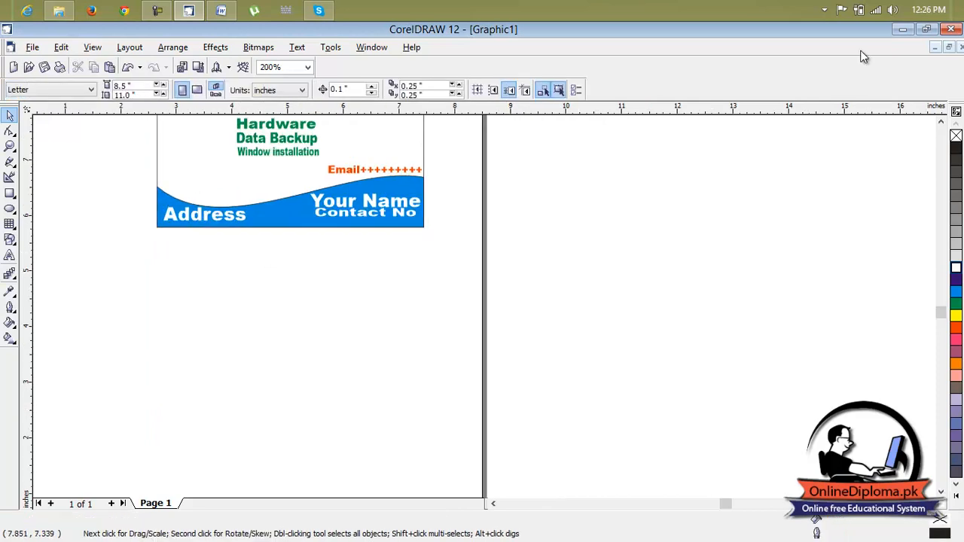
Shift the green Hardware, Data Backup and Window installation lines slightly to the right and close up their vertical spacing
click(941, 122)
click(941, 122)
click(941, 122)
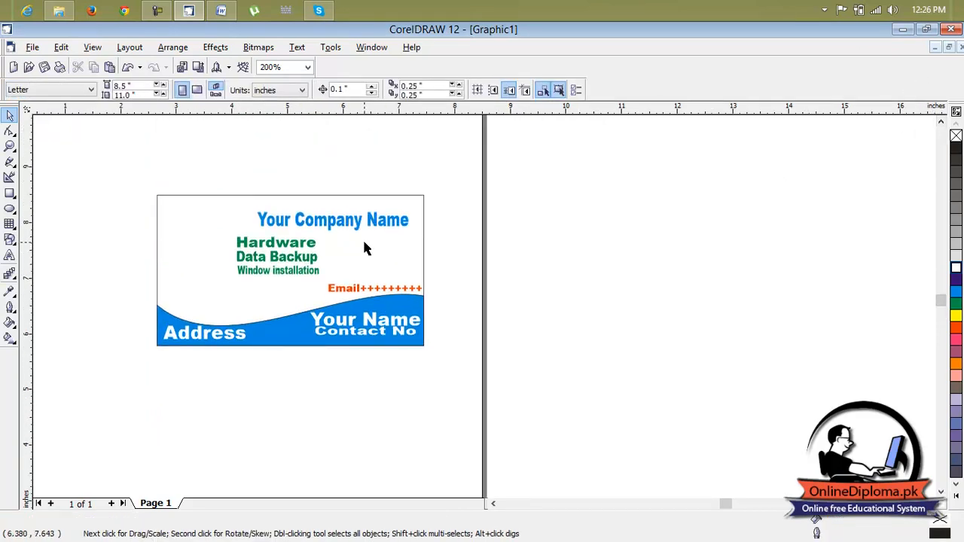
click(338, 259)
click(273, 244)
drag(273, 242, 292, 264)
click(280, 259)
click(280, 269)
click(357, 258)
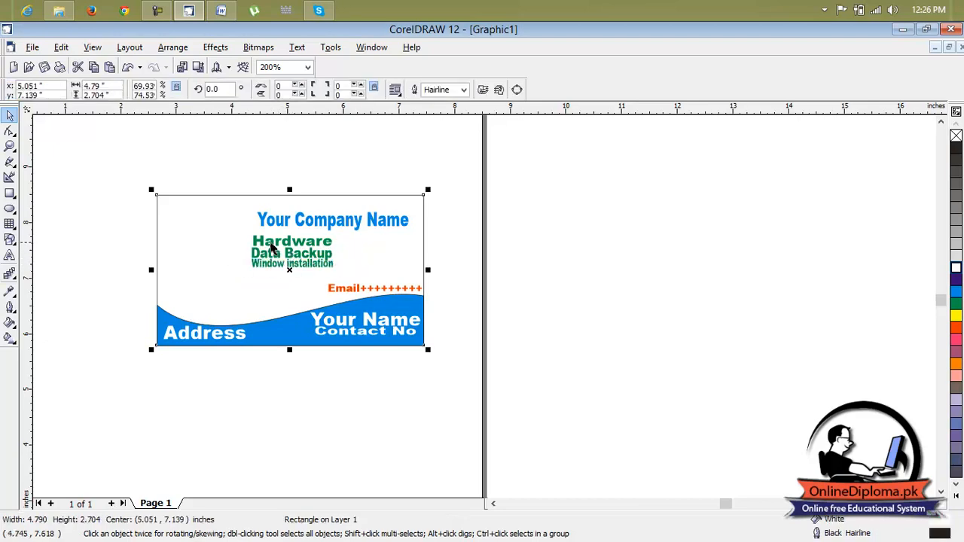
click(257, 169)
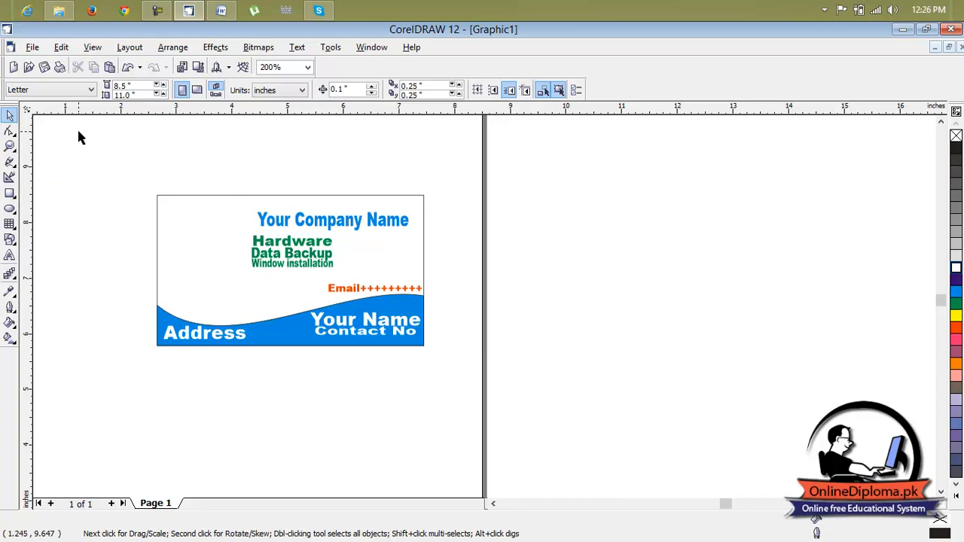
Import the laptop image ATIV-Book-9-2014-Edition-Front_Black.jpg from the Desktop and place it small on the card, left of the service list
key(ctrl+i)
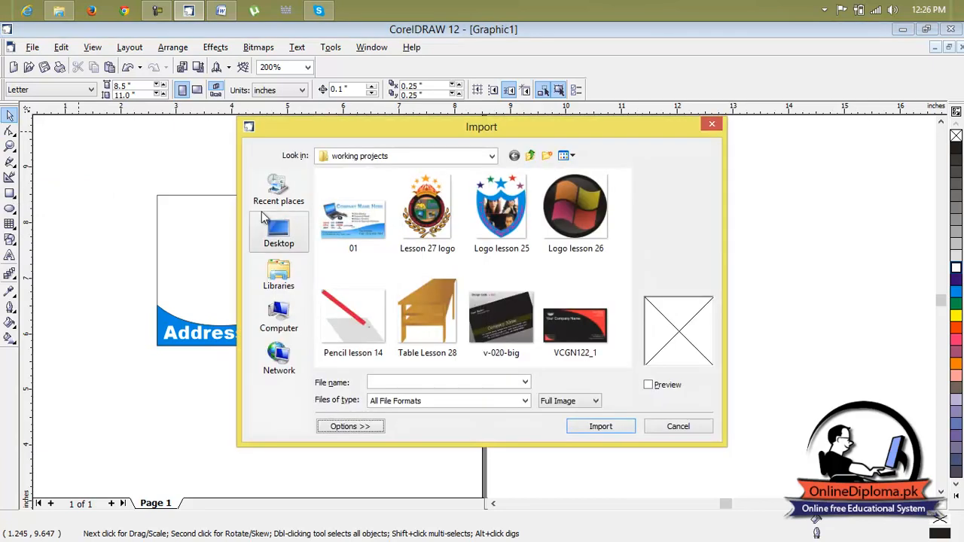
click(279, 230)
click(397, 272)
scroll(394, 288, down, 5)
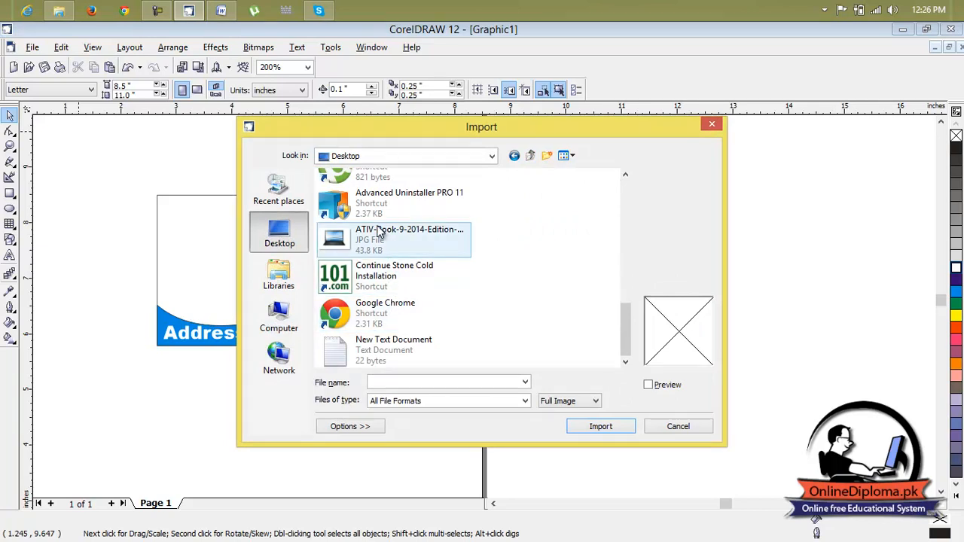
click(407, 240)
click(608, 431)
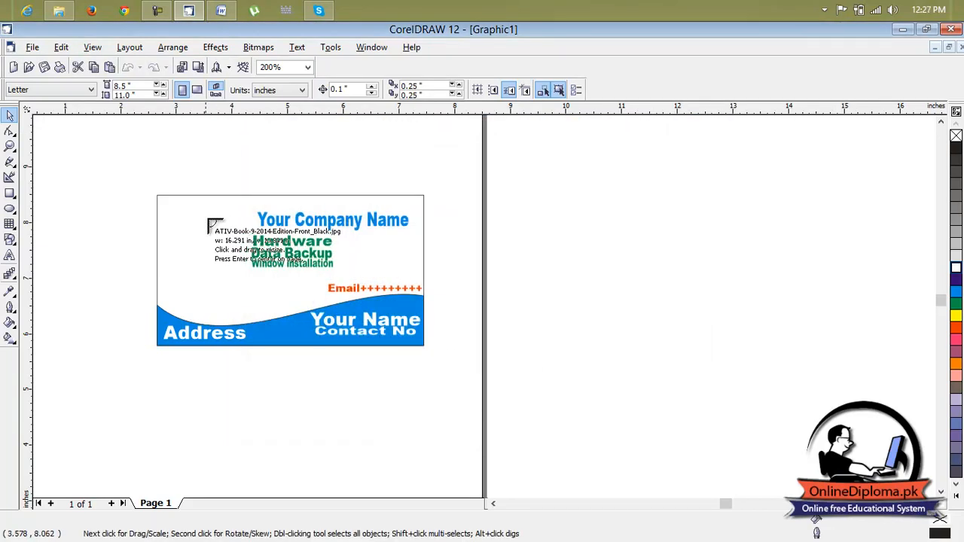
drag(163, 204, 207, 277)
click(452, 187)
scroll(264, 264, down, 1)
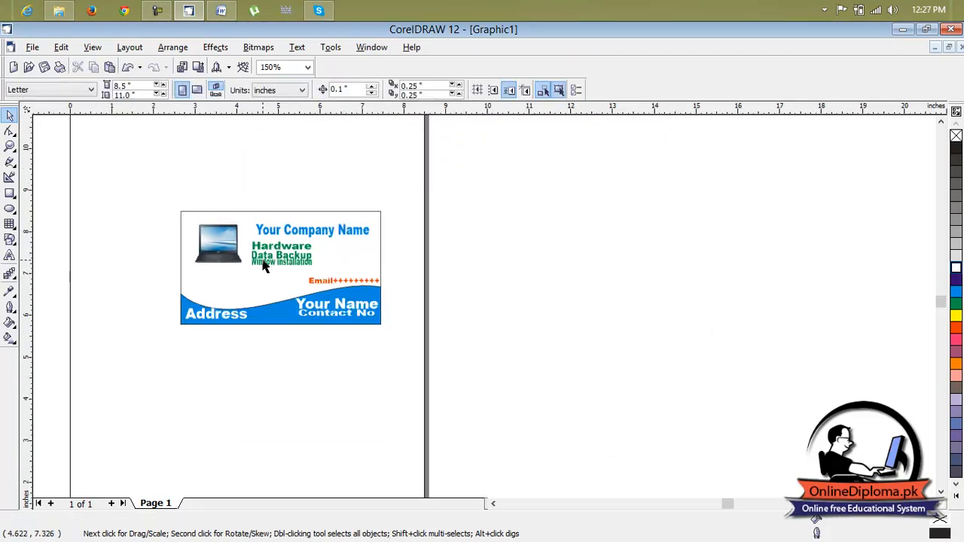
scroll(213, 249, up, 2)
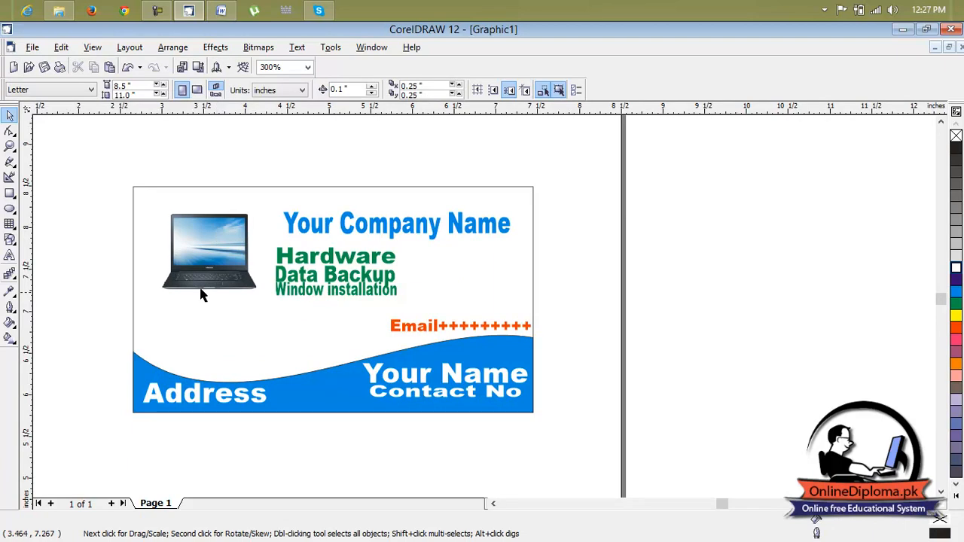
scroll(210, 290, up, 1)
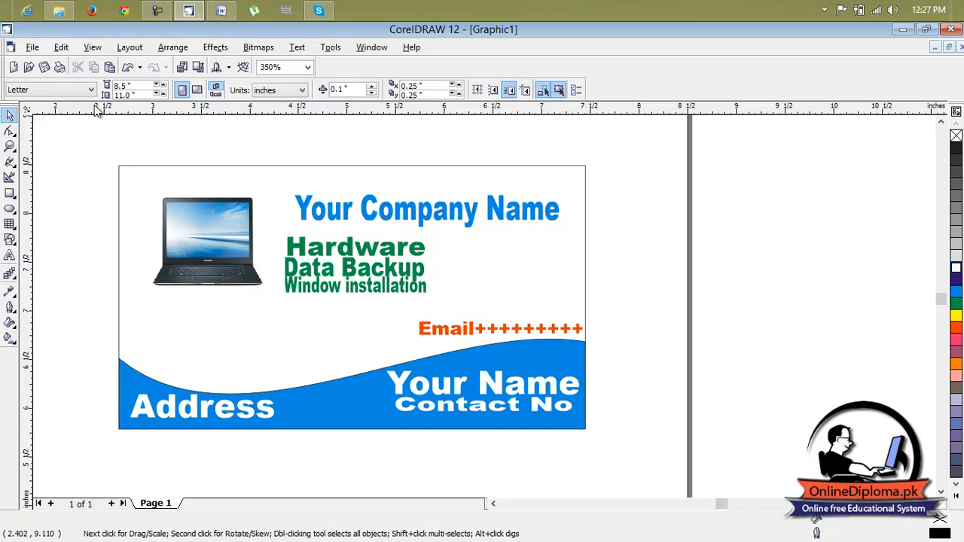
click(10, 209)
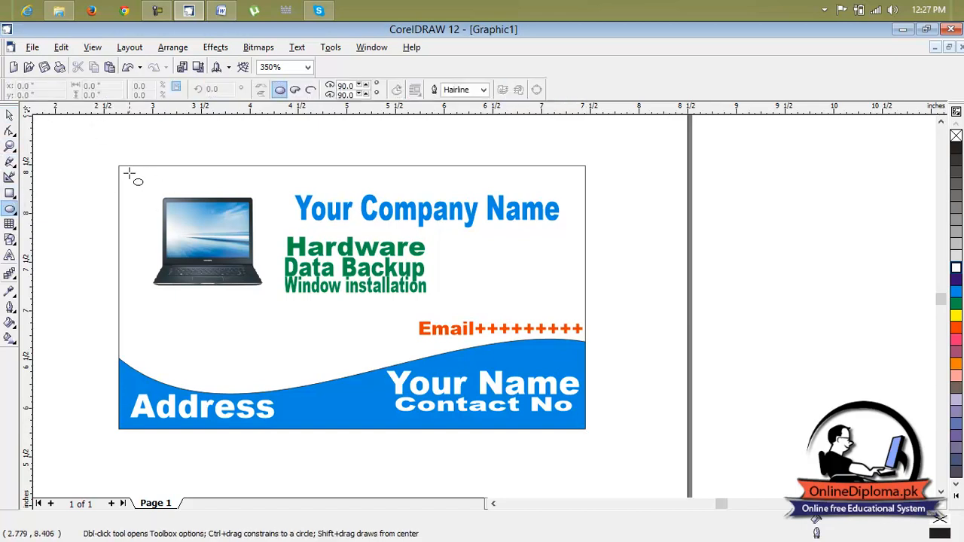
drag(122, 169, 169, 217)
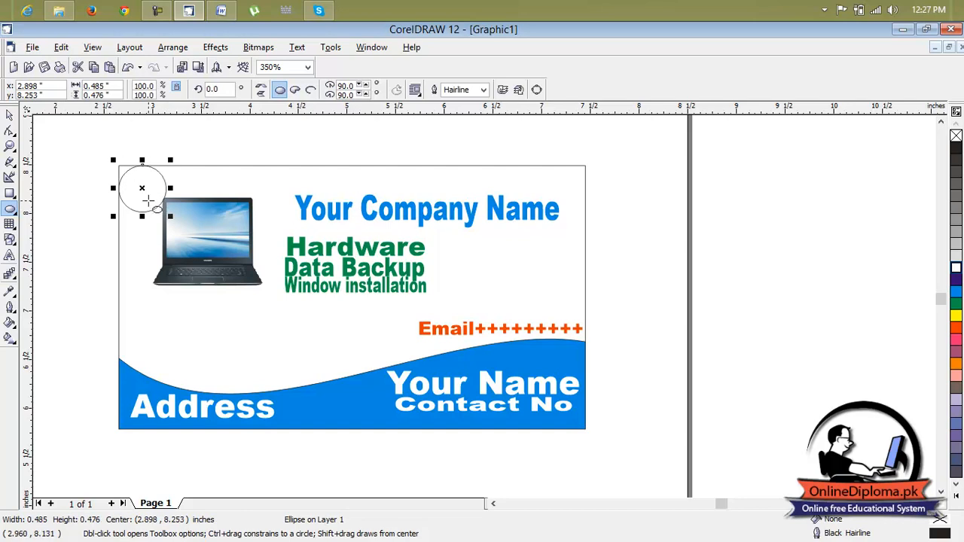
drag(140, 190, 143, 189)
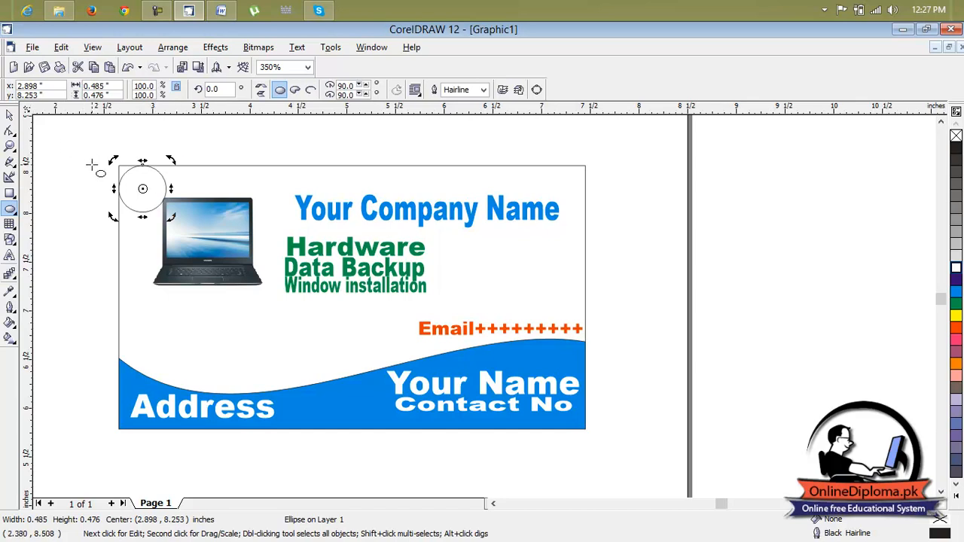
key(Delete)
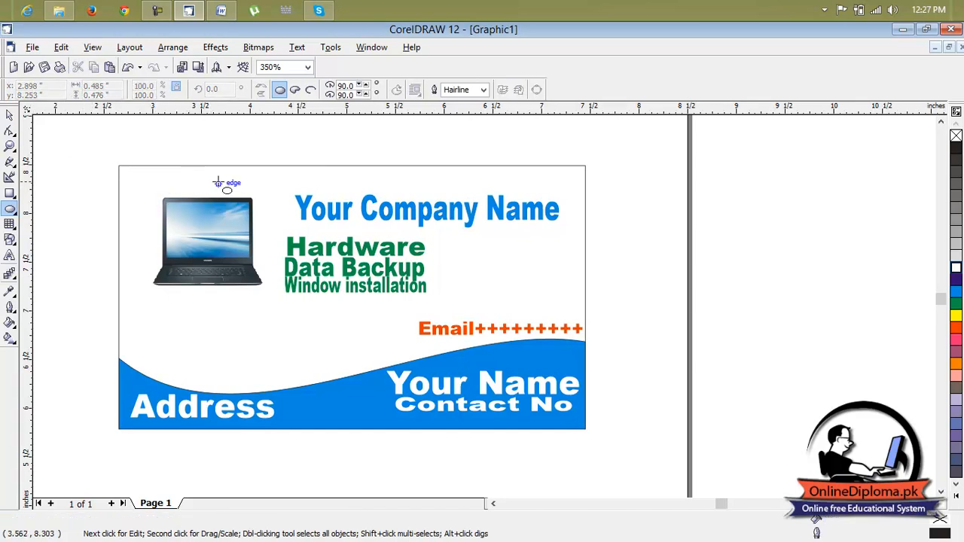